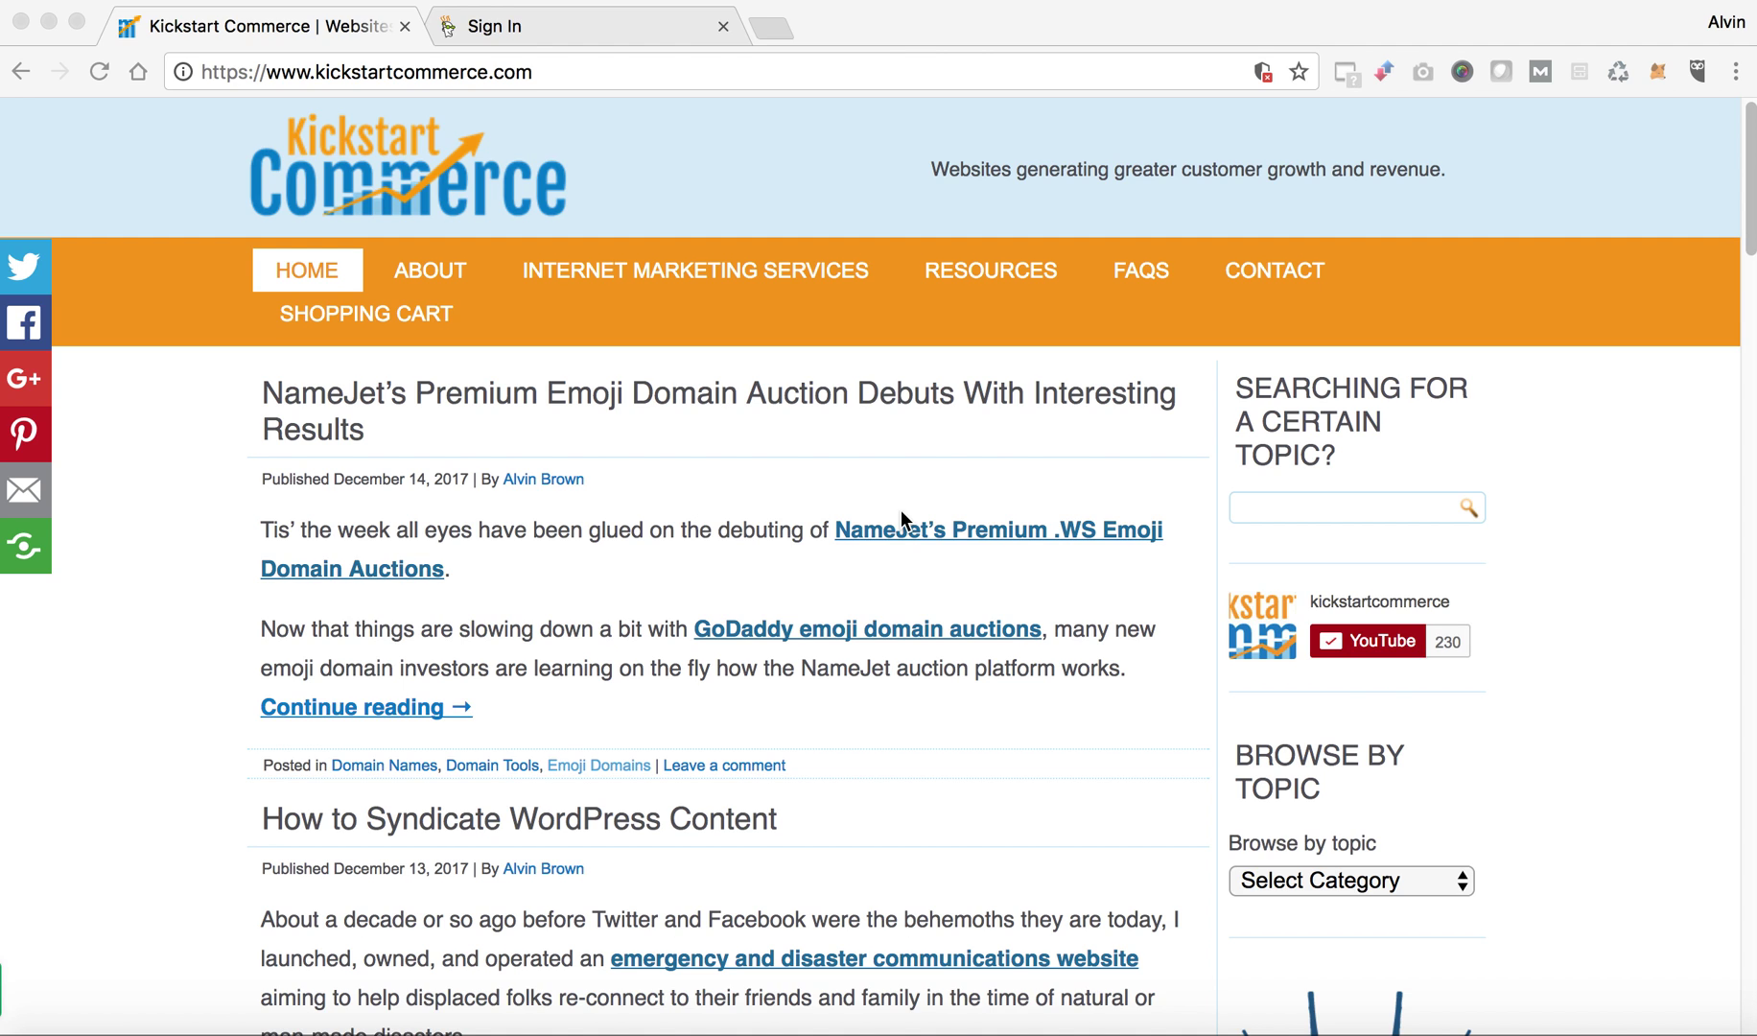
On the sign-in tab, load developer.godaddy.com, correcting the autocompleted address.
{"action": "left_click", "coordinate": [626, 28]}
{"action": "left_click", "coordinate": [594, 75]}
{"action": "type", "text": "de"}
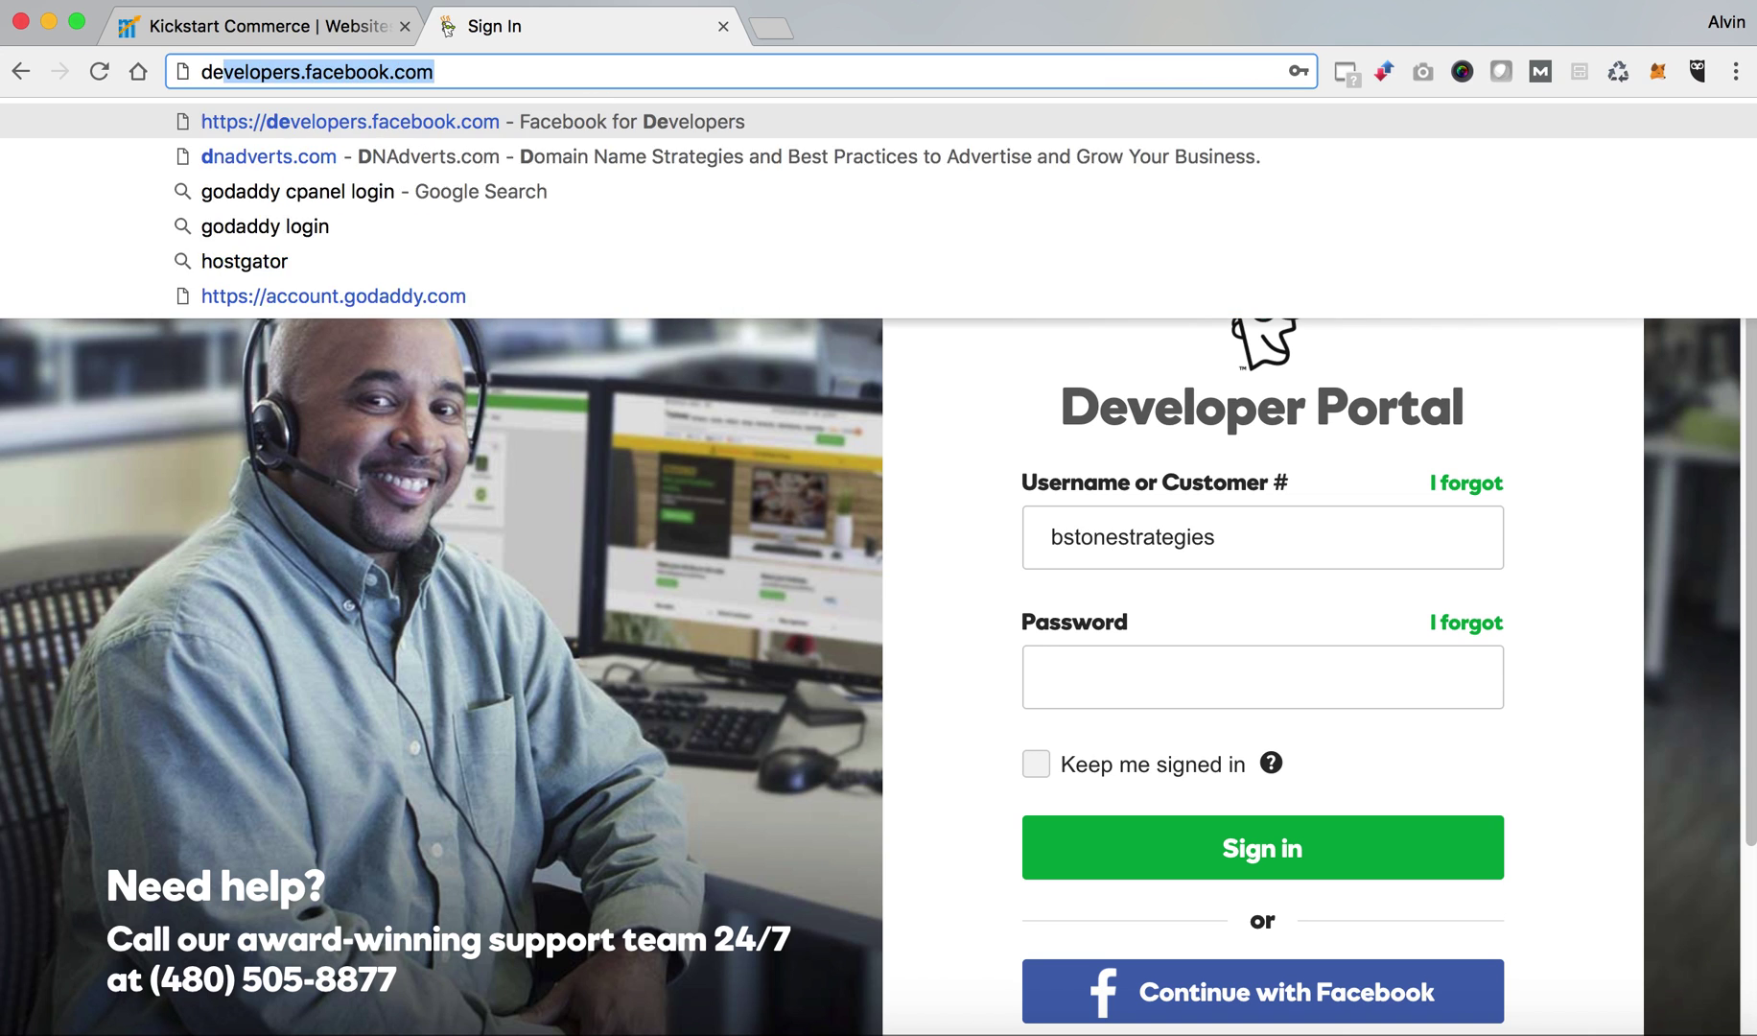
{"action": "type", "text": "veloper"}
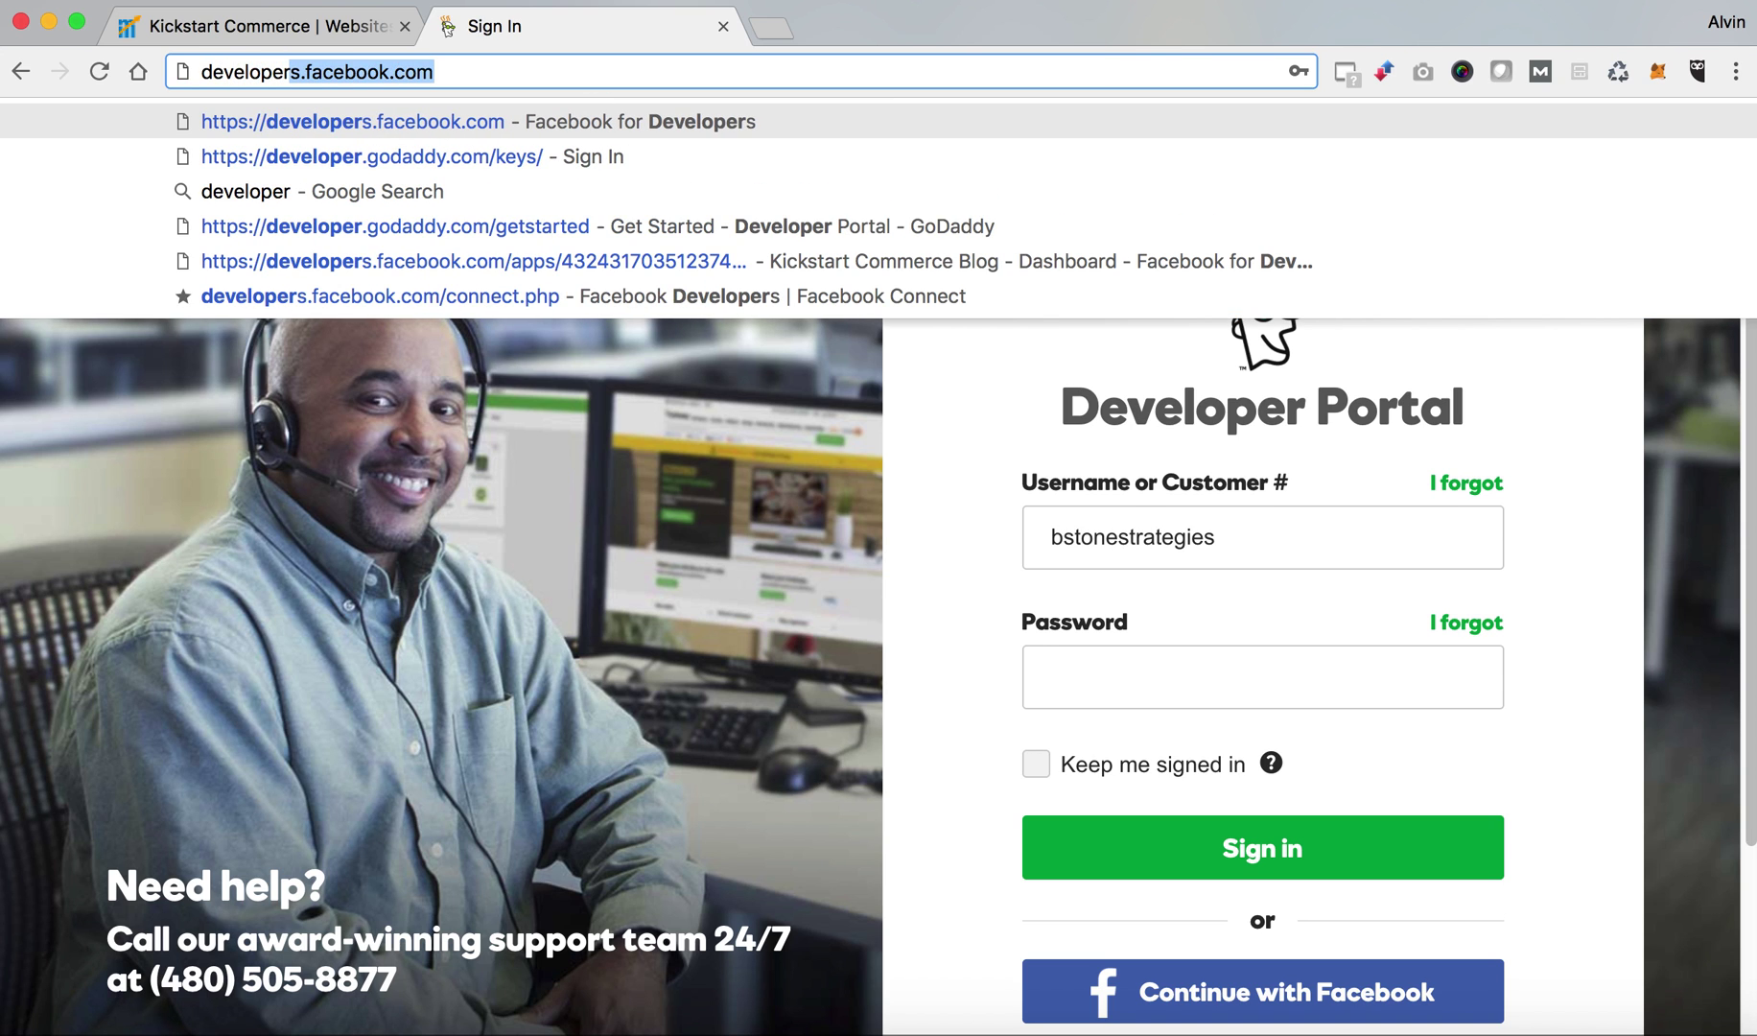
{"action": "type", "text": ".goda"}
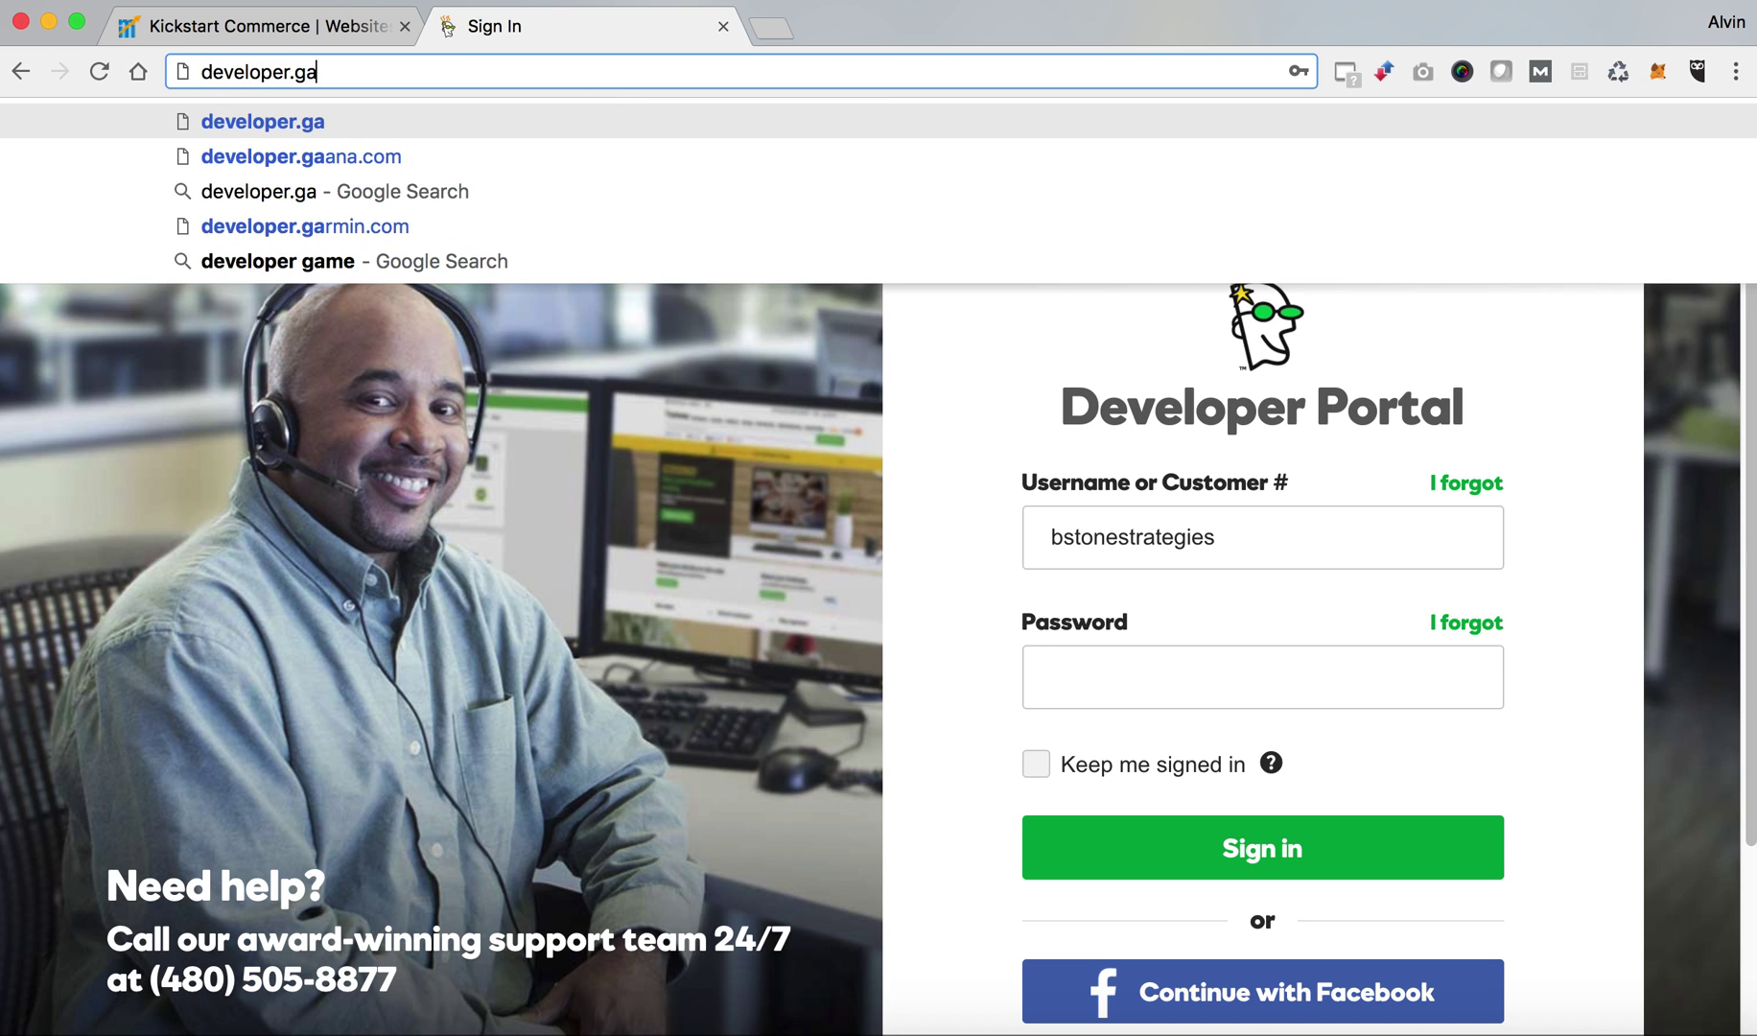
{"action": "key", "text": "BackSpace"}
{"action": "type", "text": "odaddy.com"}
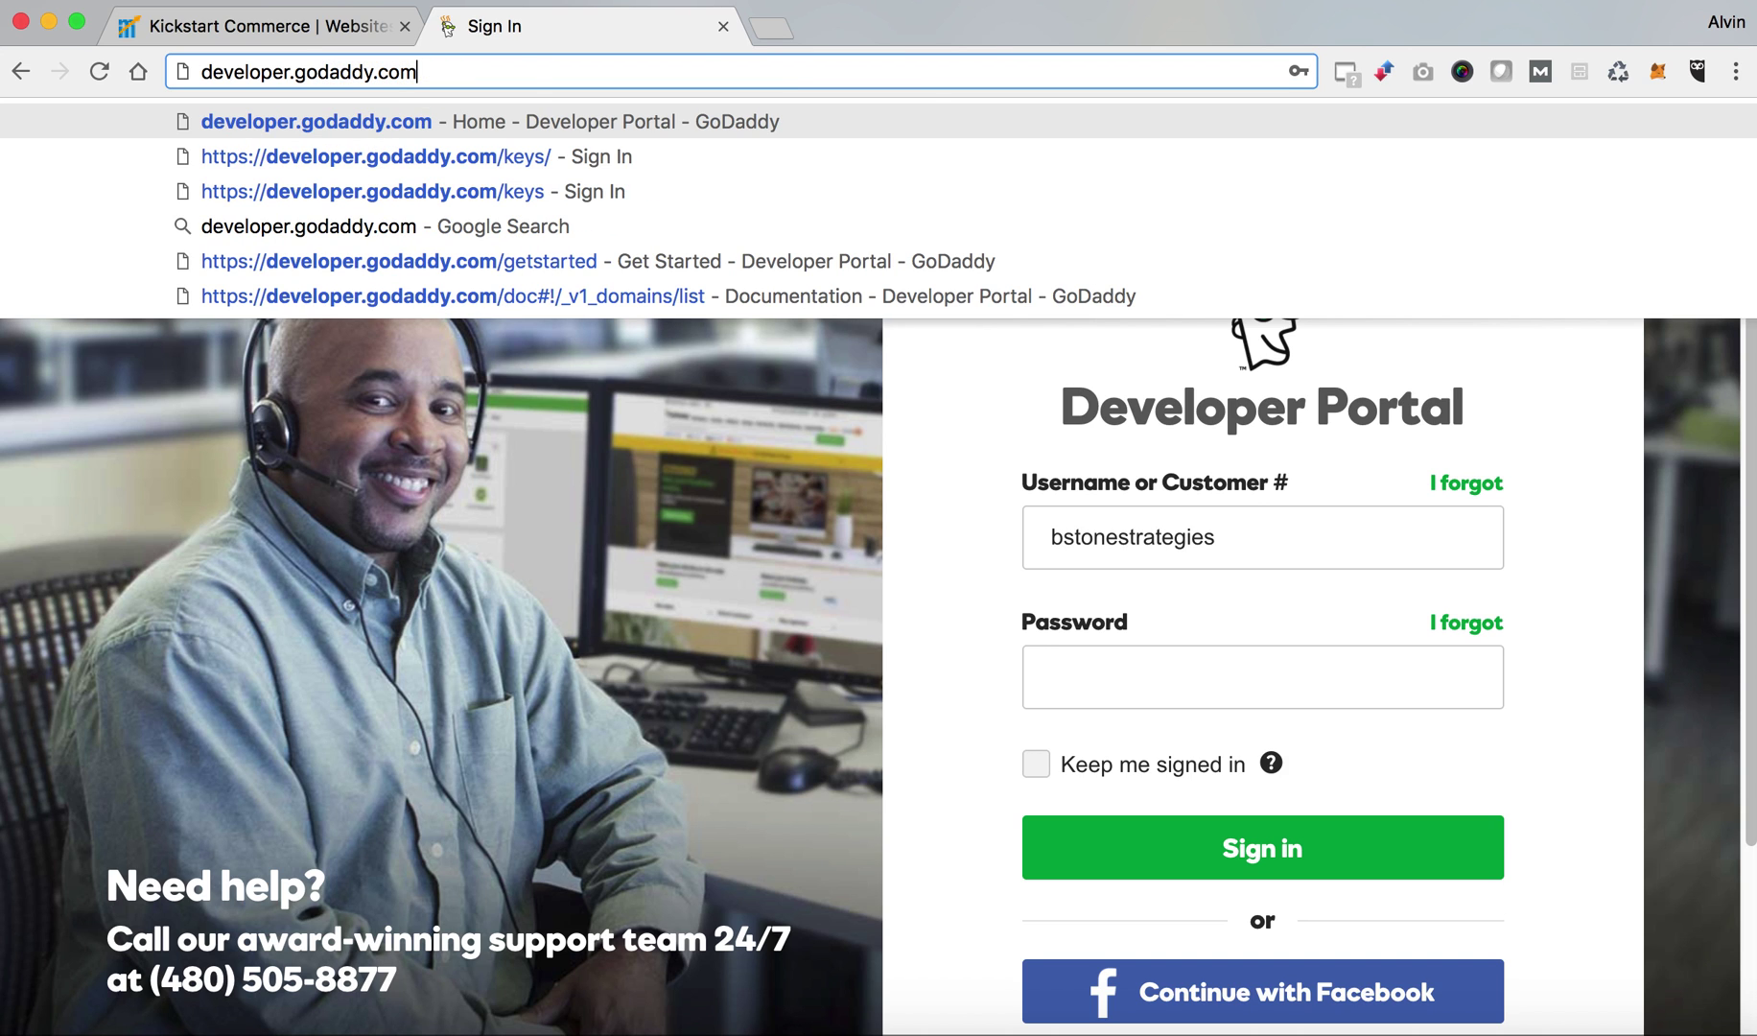
{"action": "key", "text": "Return"}
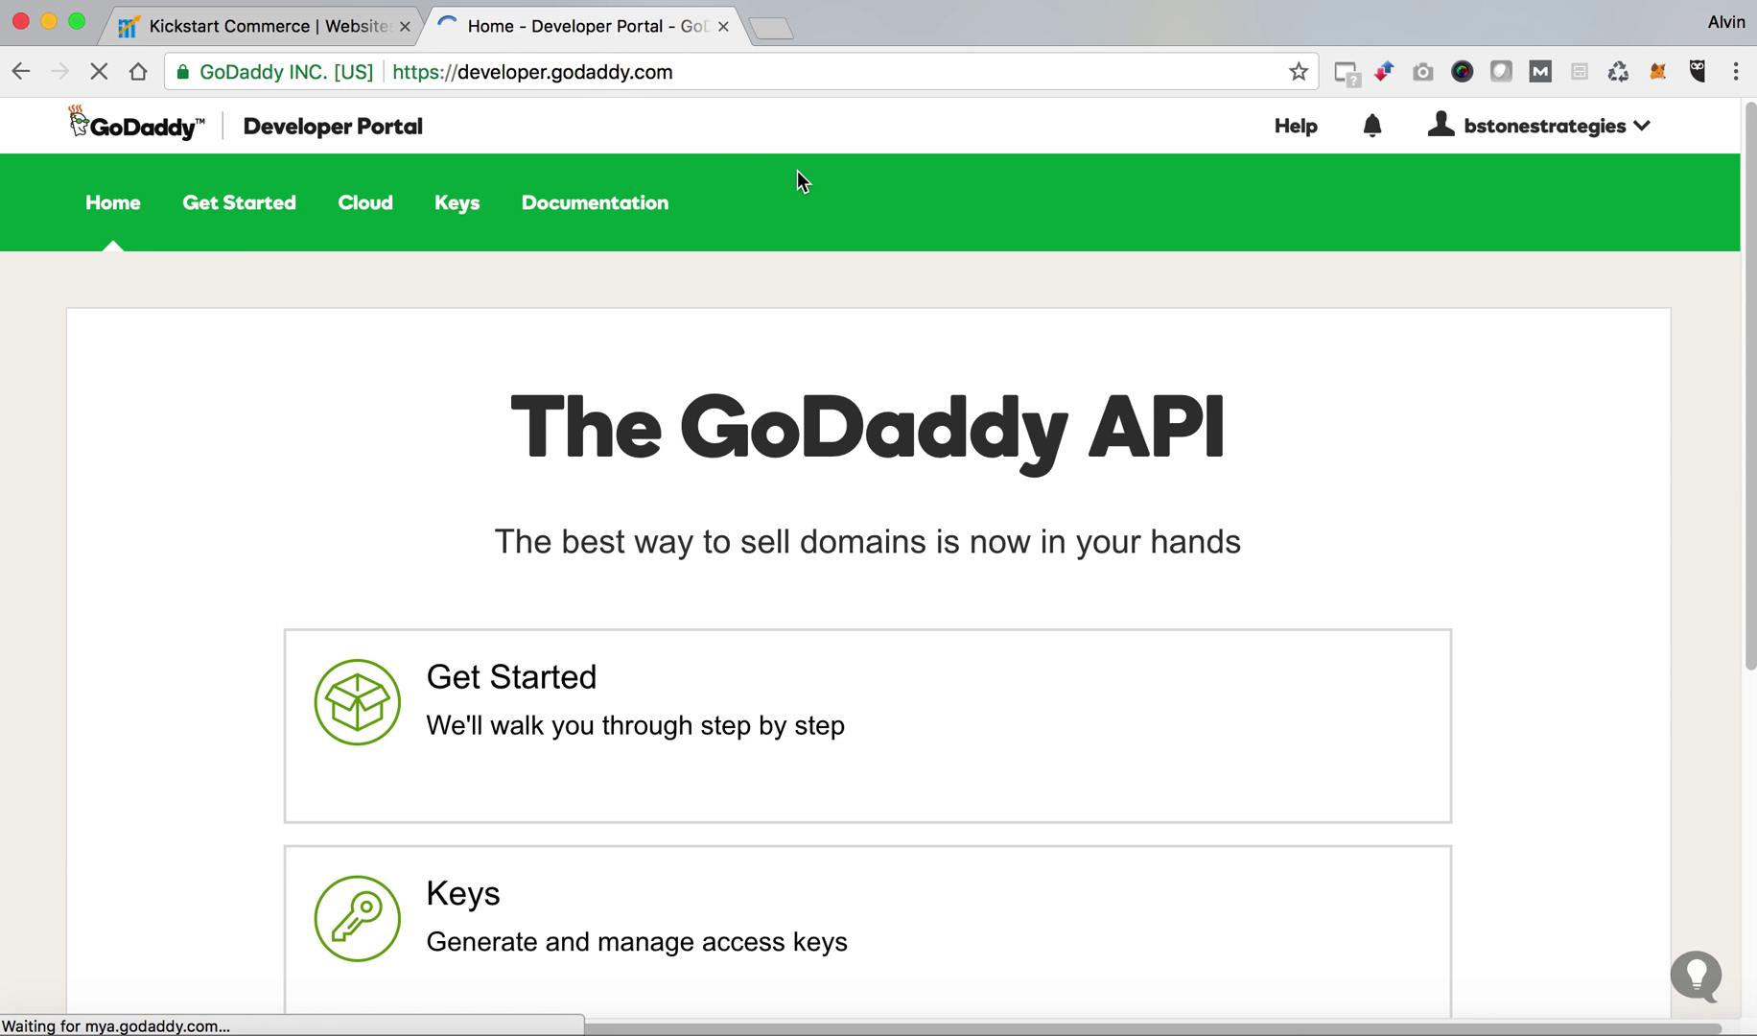
Log out of the developer account from the account dropdown.
{"action": "left_click", "coordinate": [1640, 134]}
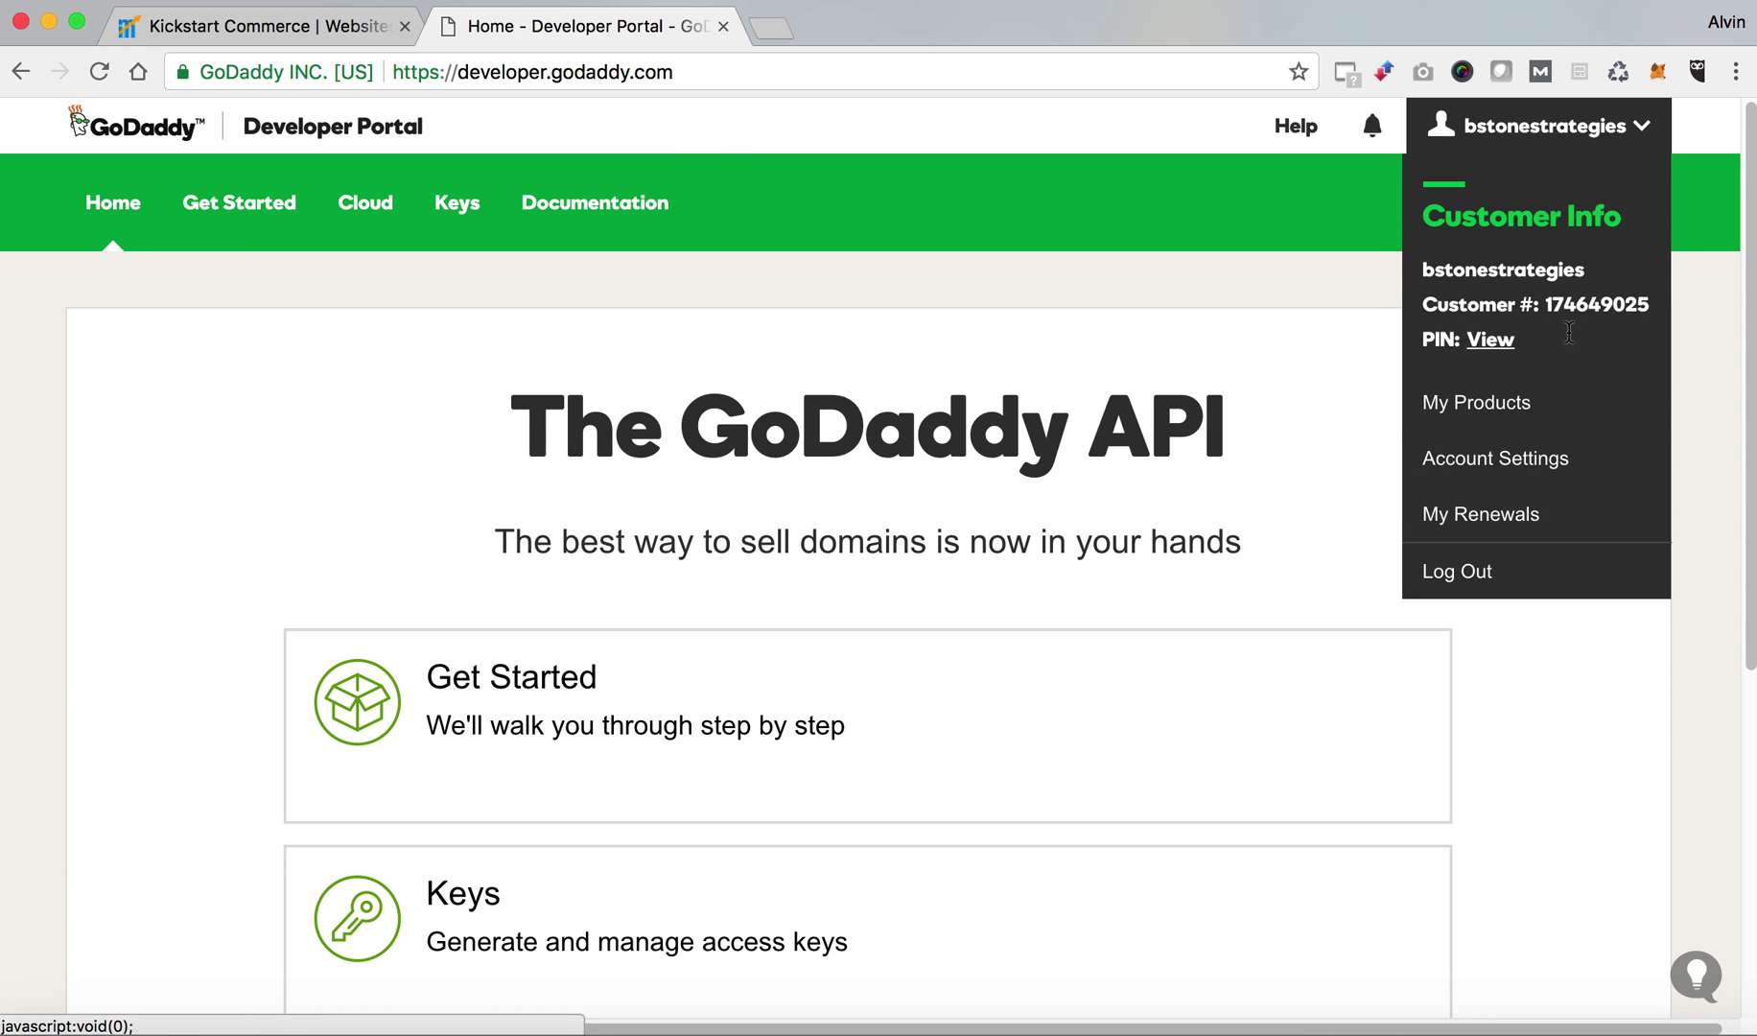
{"action": "left_click", "coordinate": [1489, 572]}
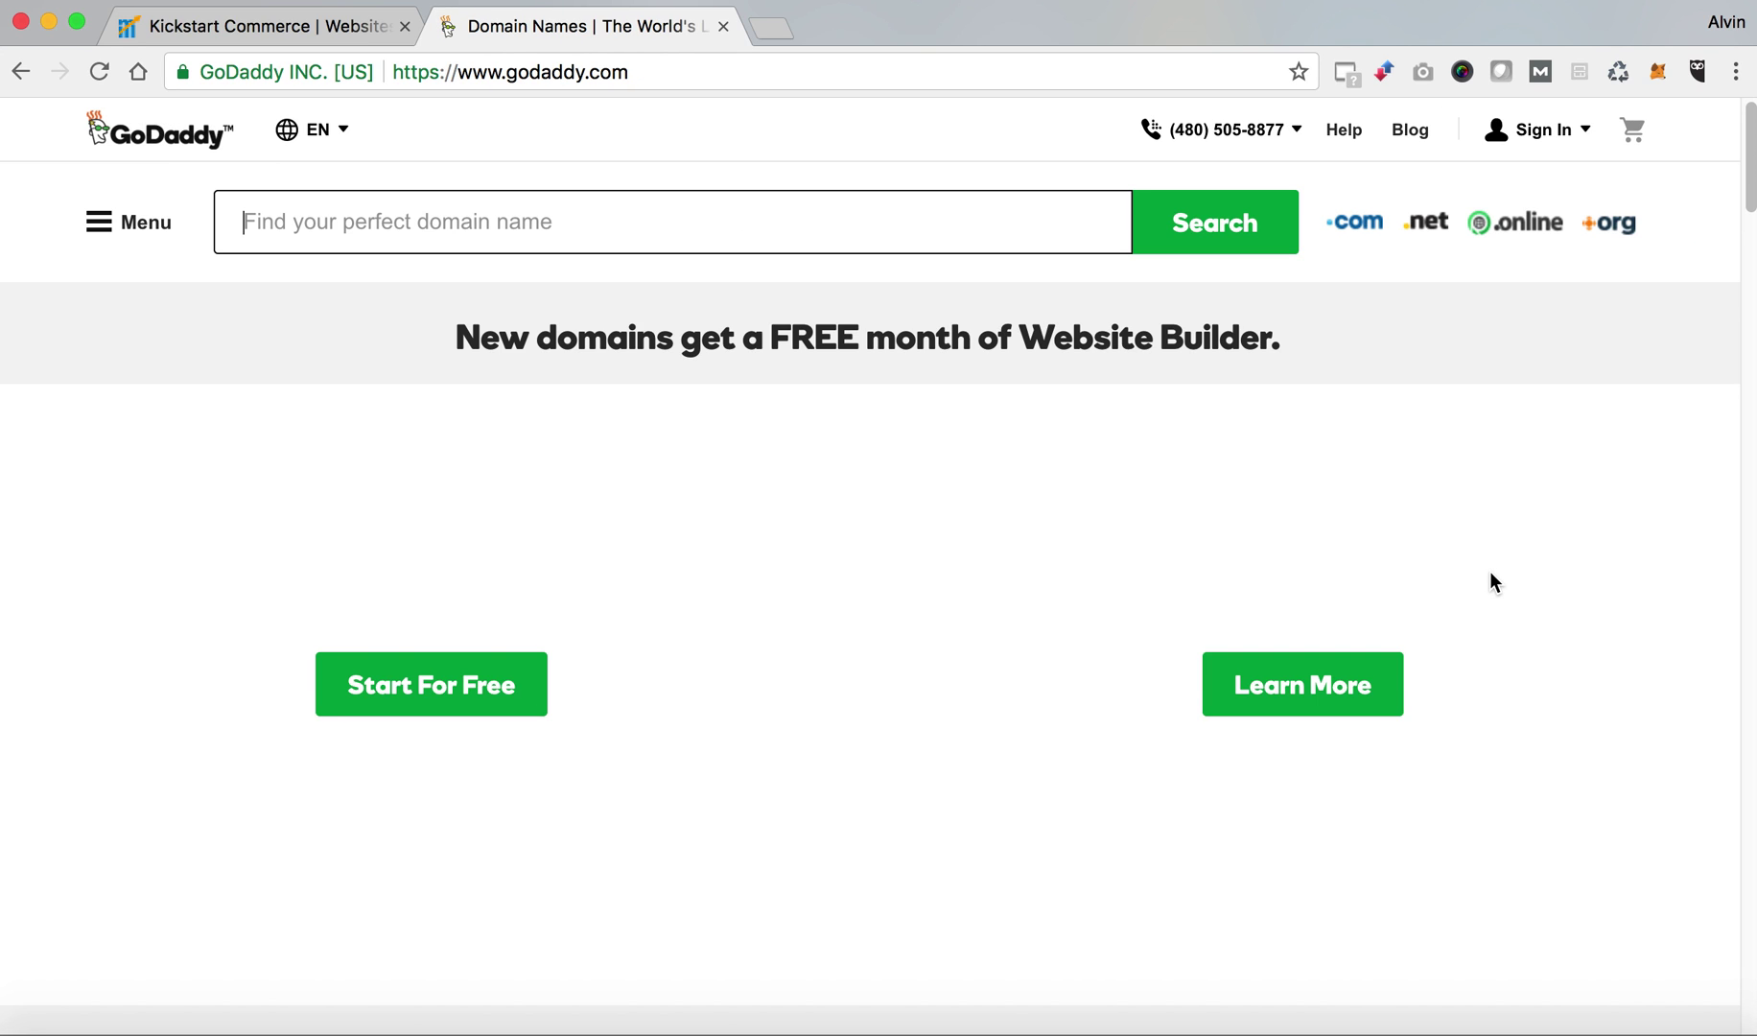
{"action": "left_click", "coordinate": [969, 72]}
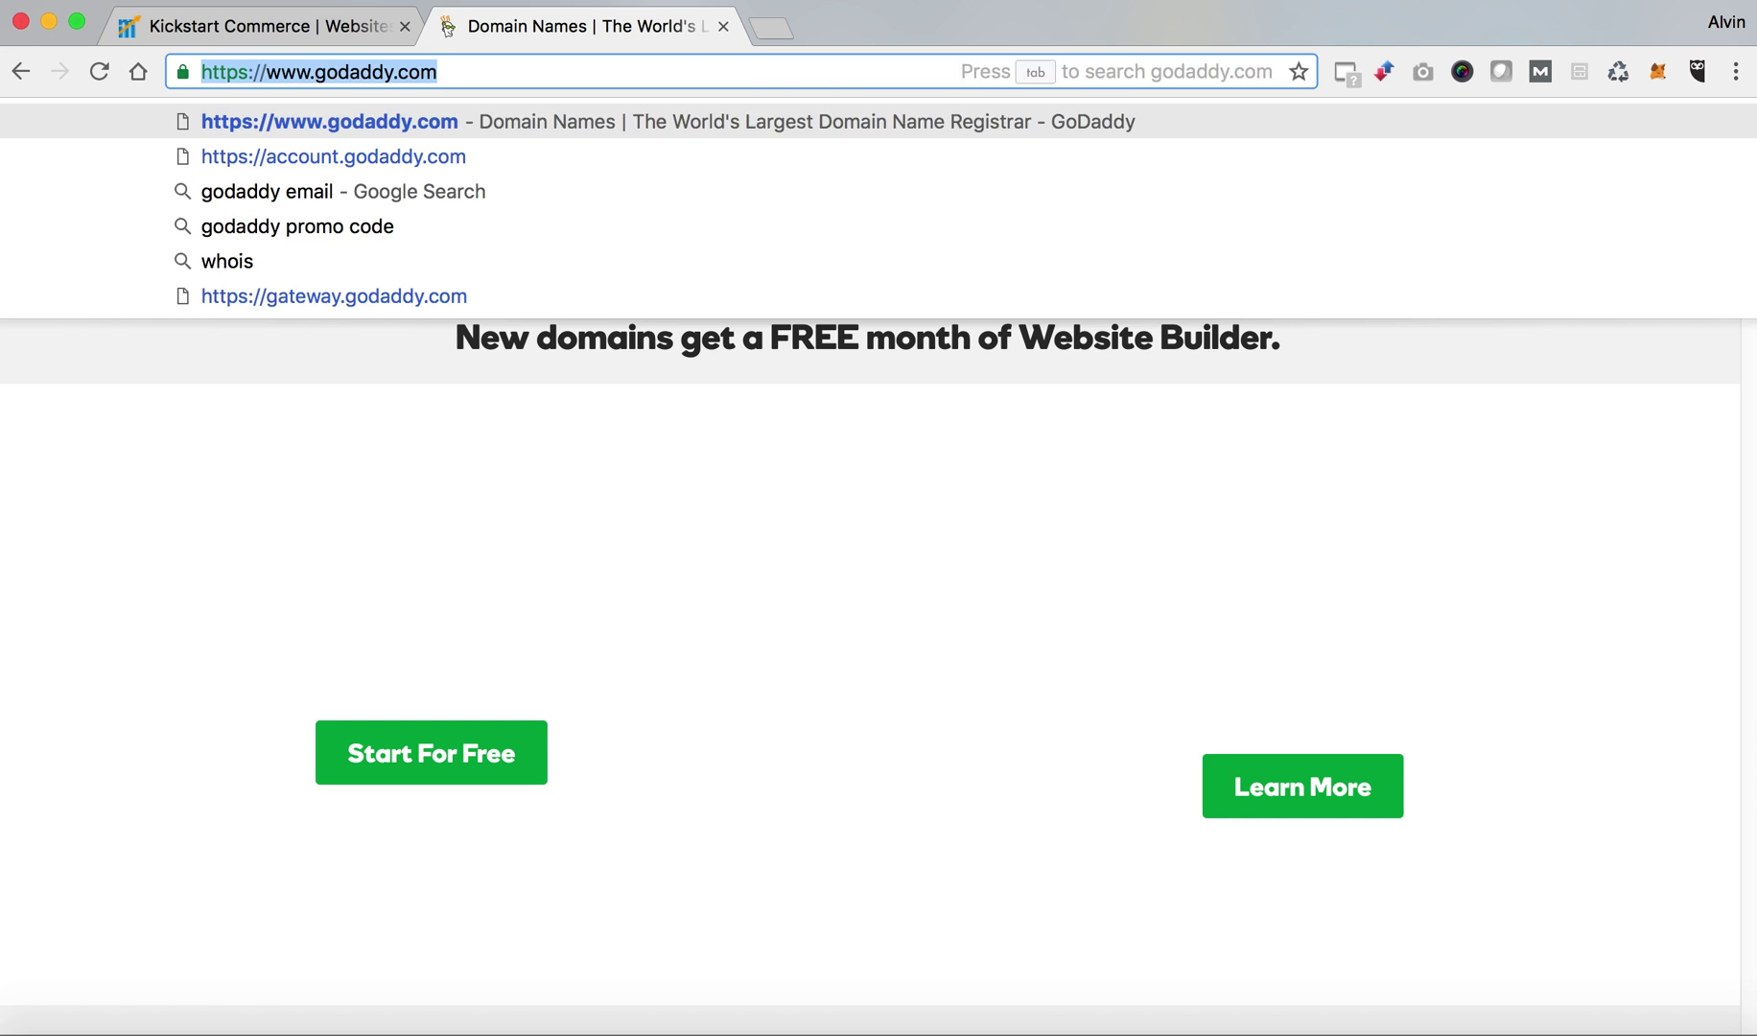
Load developer.godaddy.com, open the Keys section's sign-in page, and enter the account username.
{"action": "type", "text": "developers.facebook"}
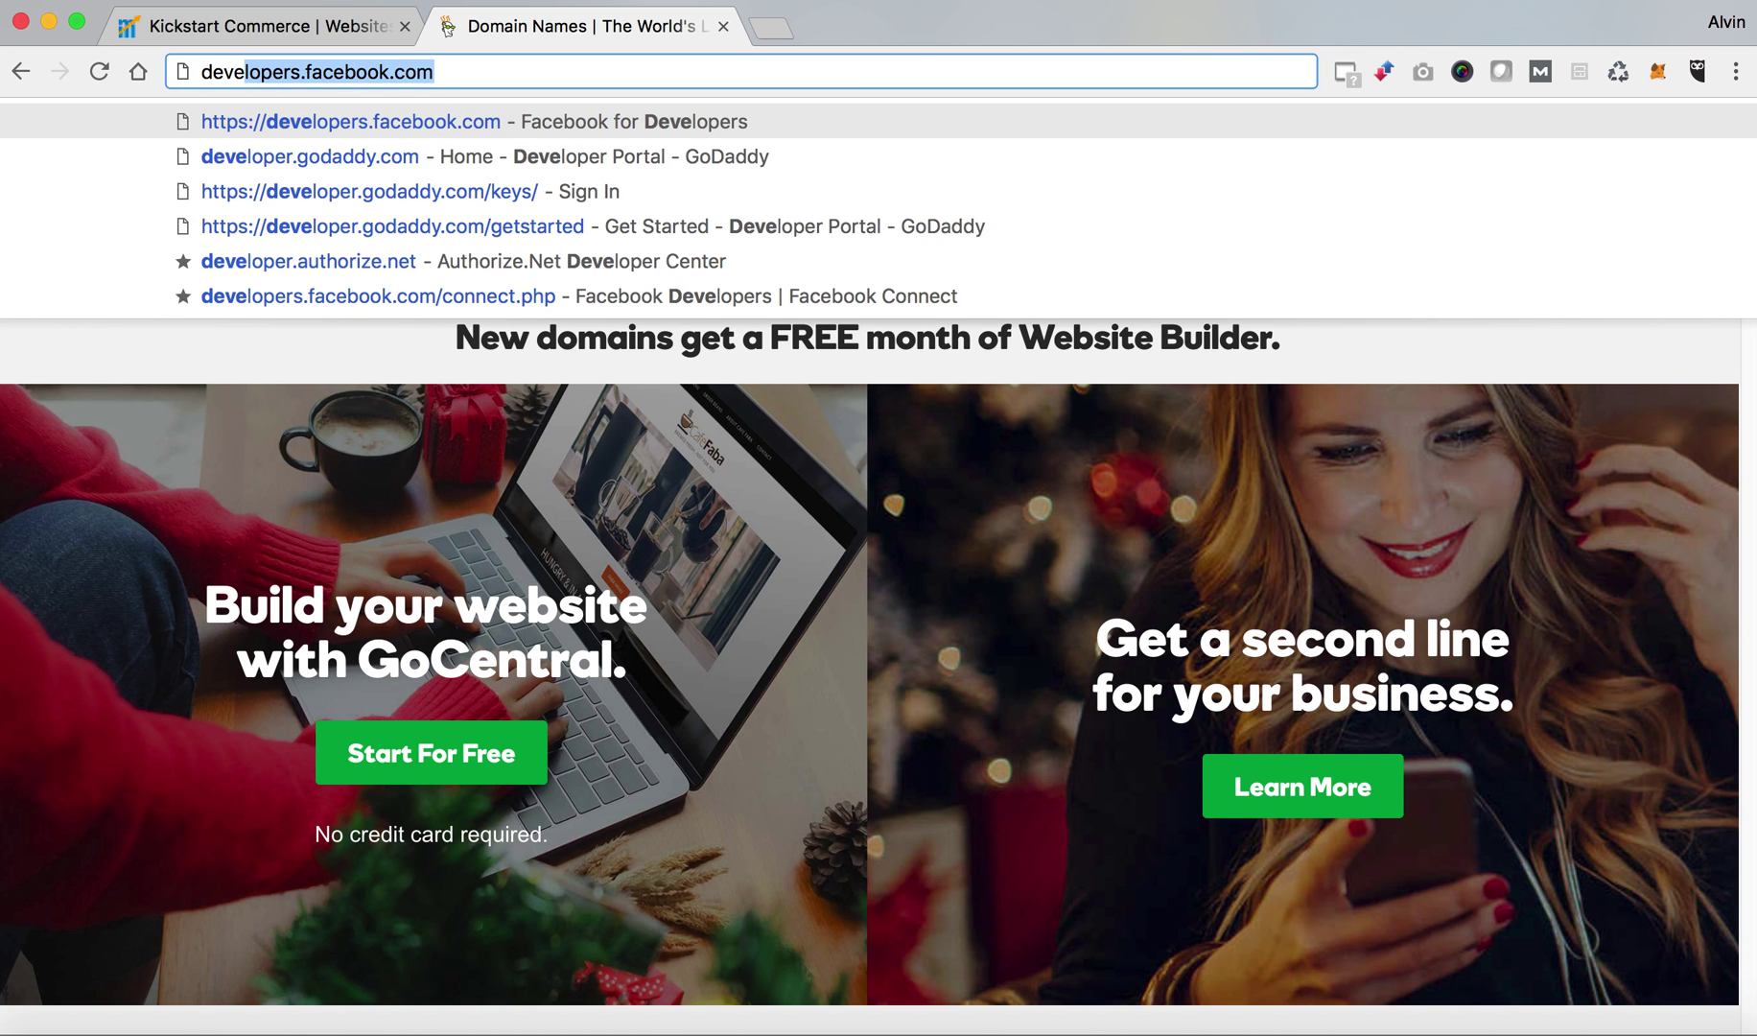
{"action": "key", "text": "Down"}
{"action": "key", "text": "Return"}
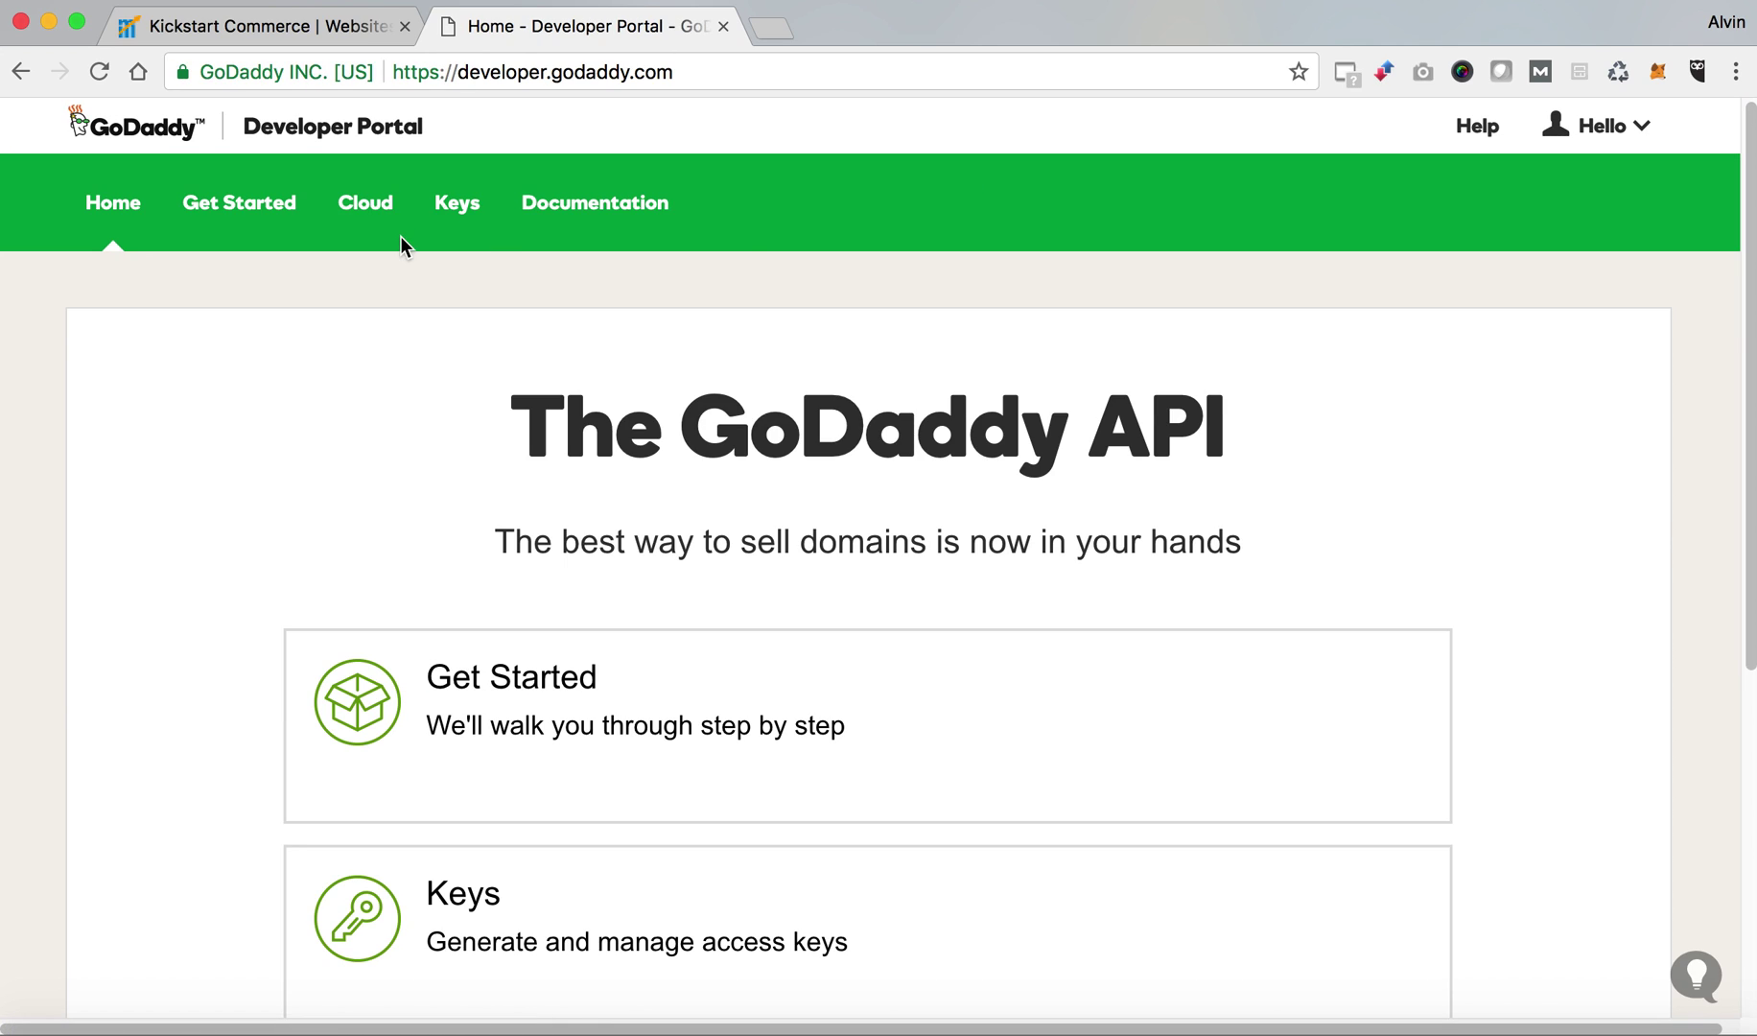
{"action": "left_click", "coordinate": [456, 201]}
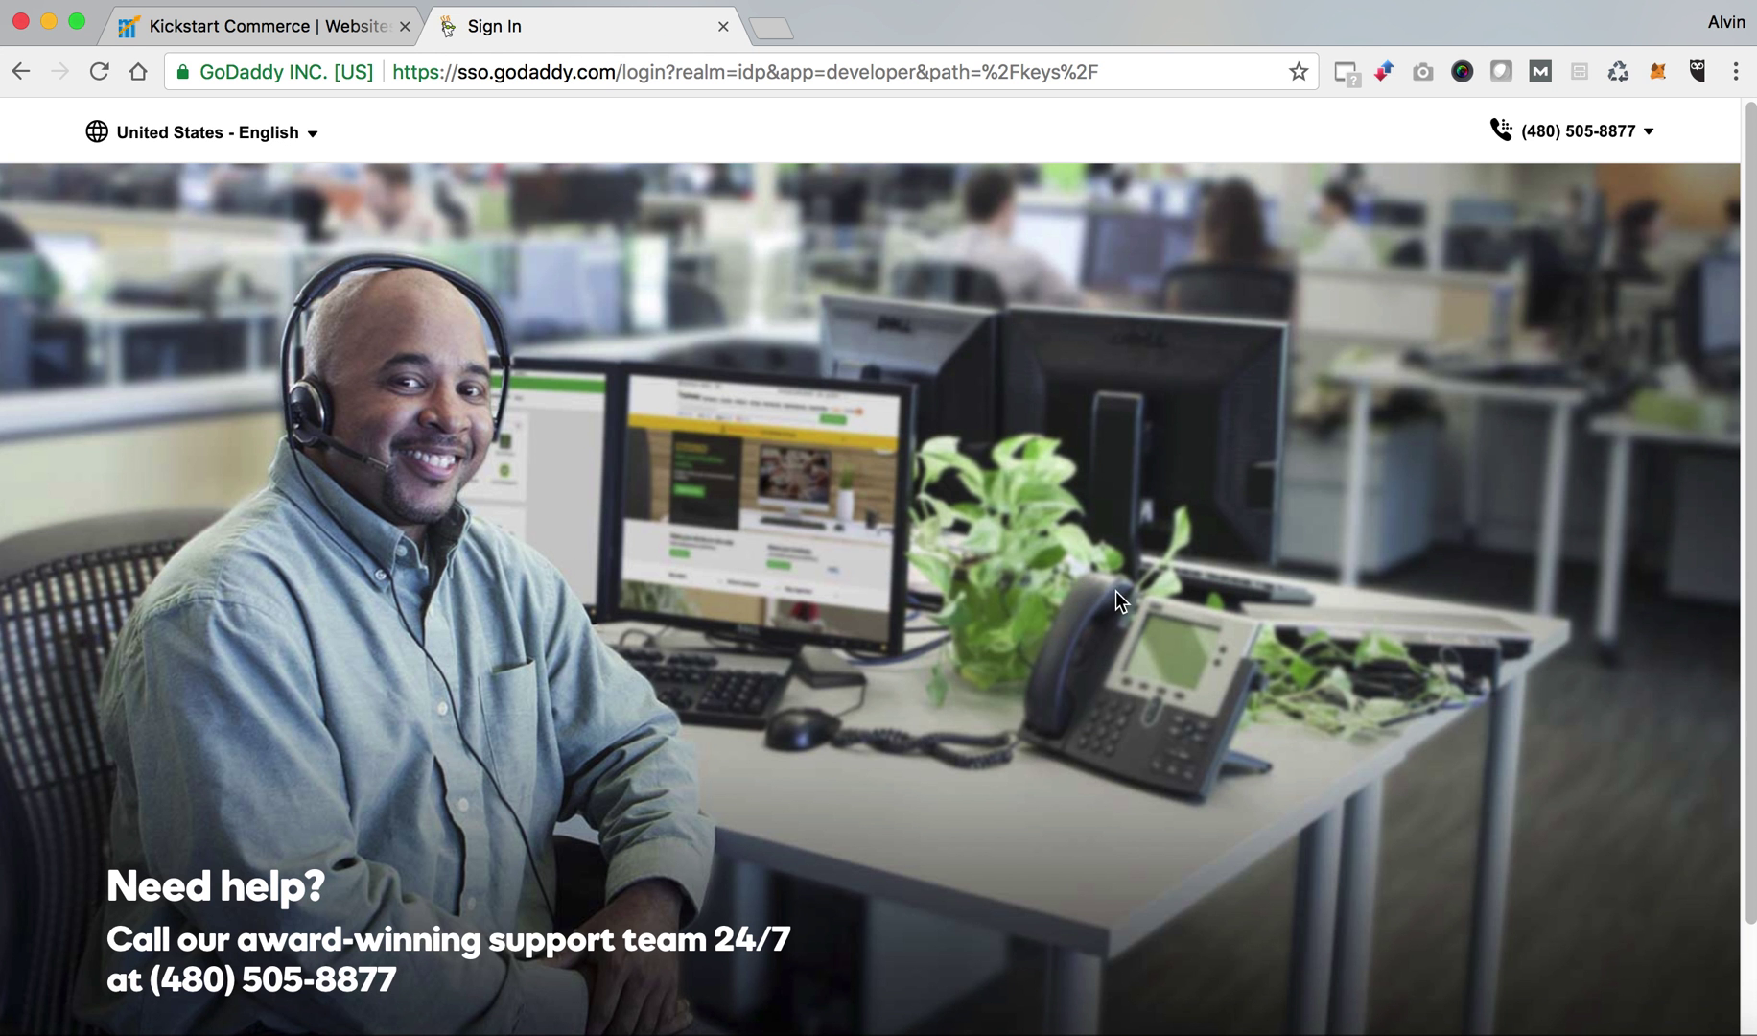
{"action": "type", "text": "bstonestrategies"}
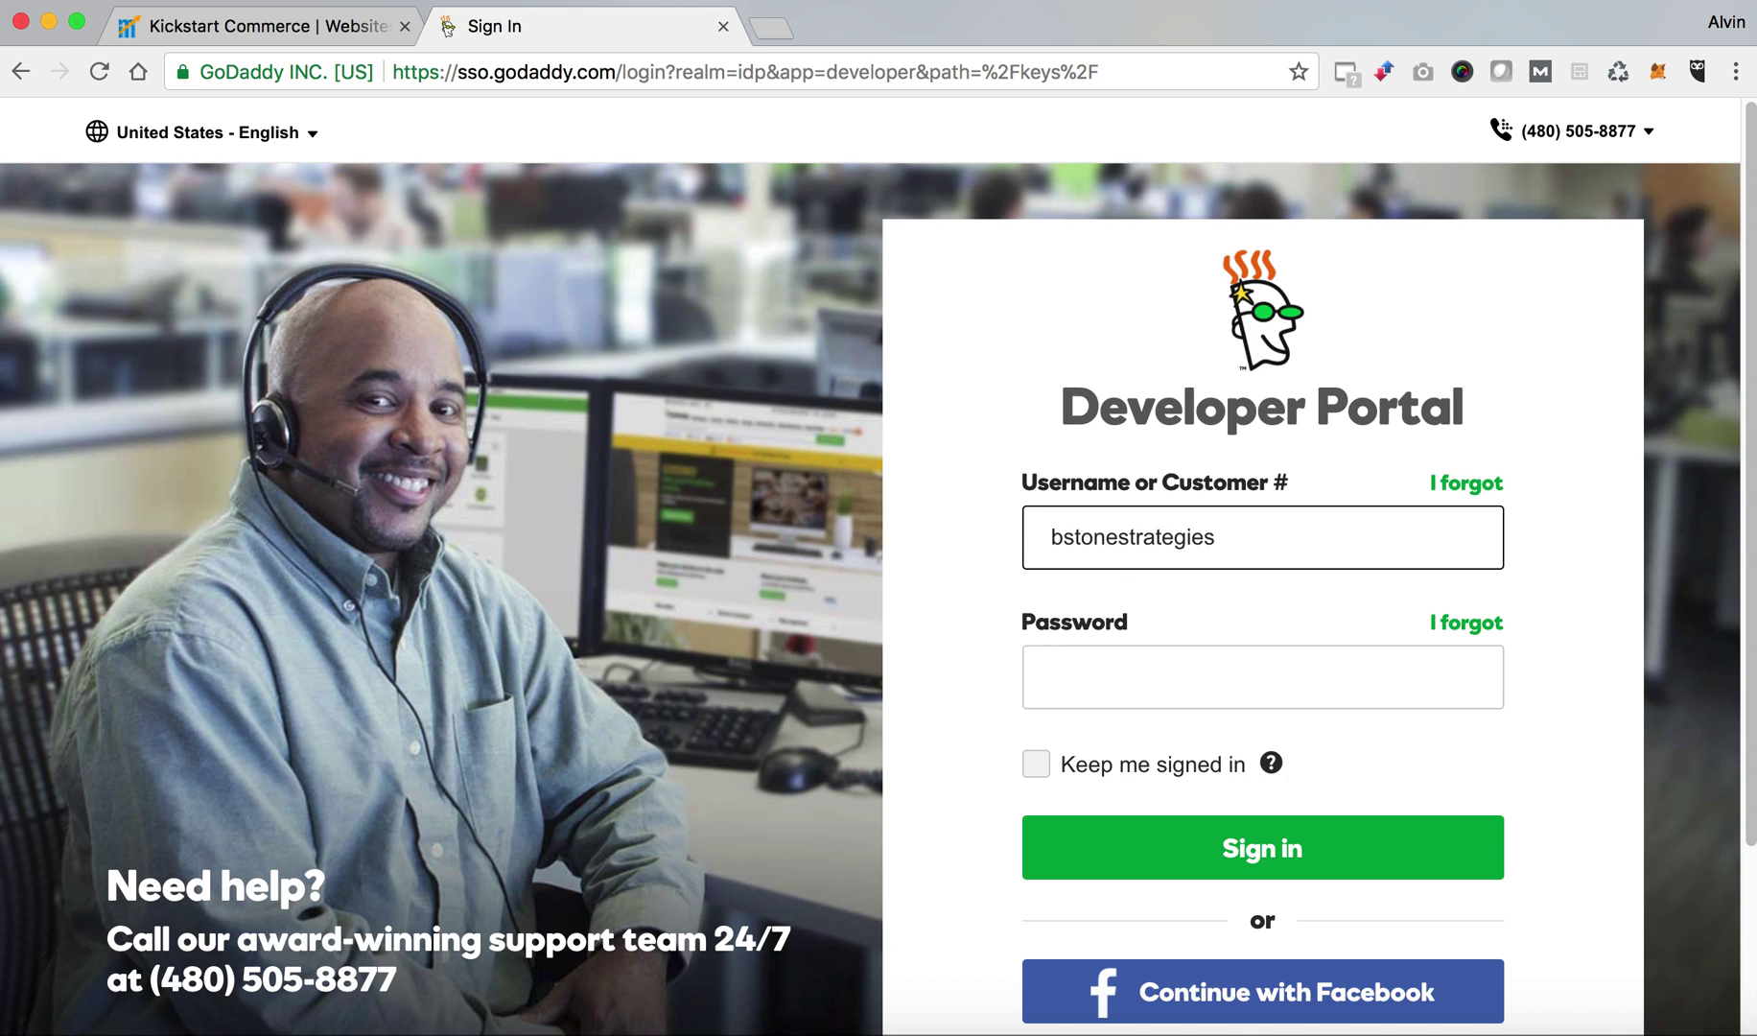
{"action": "left_click", "coordinate": [1052, 677]}
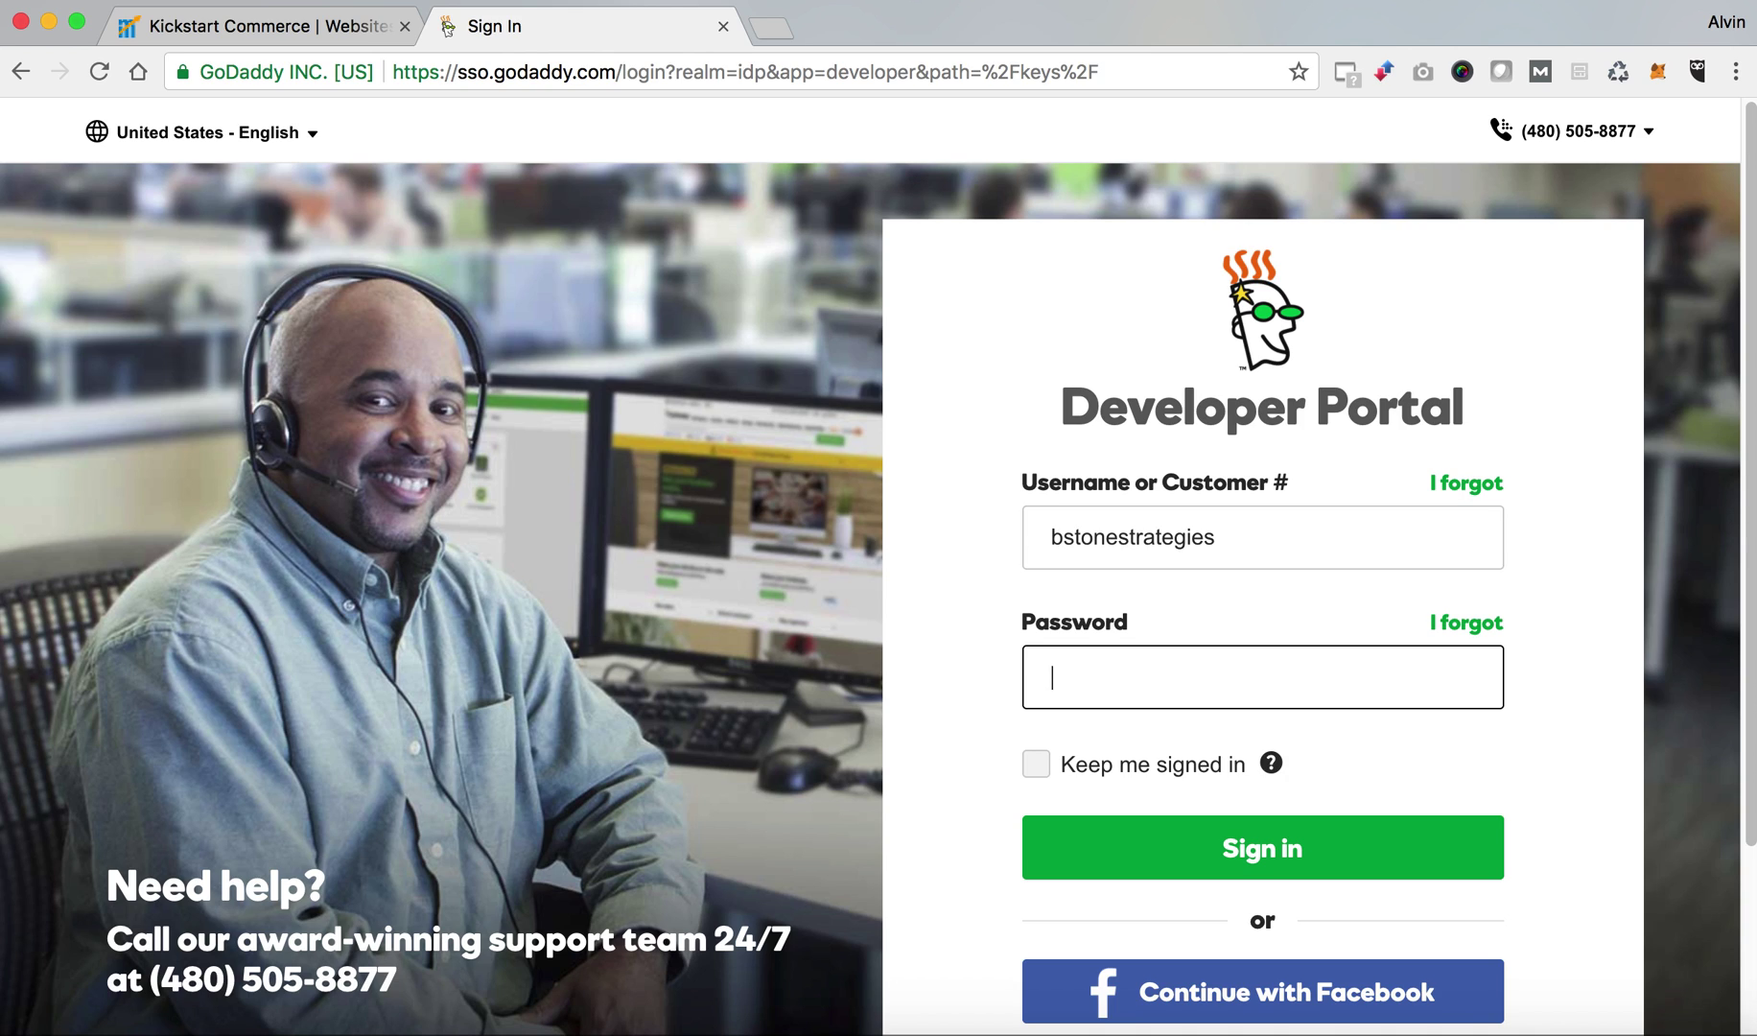
{"action": "type", "text": "••••••••••••"}
{"action": "key", "text": "Return"}
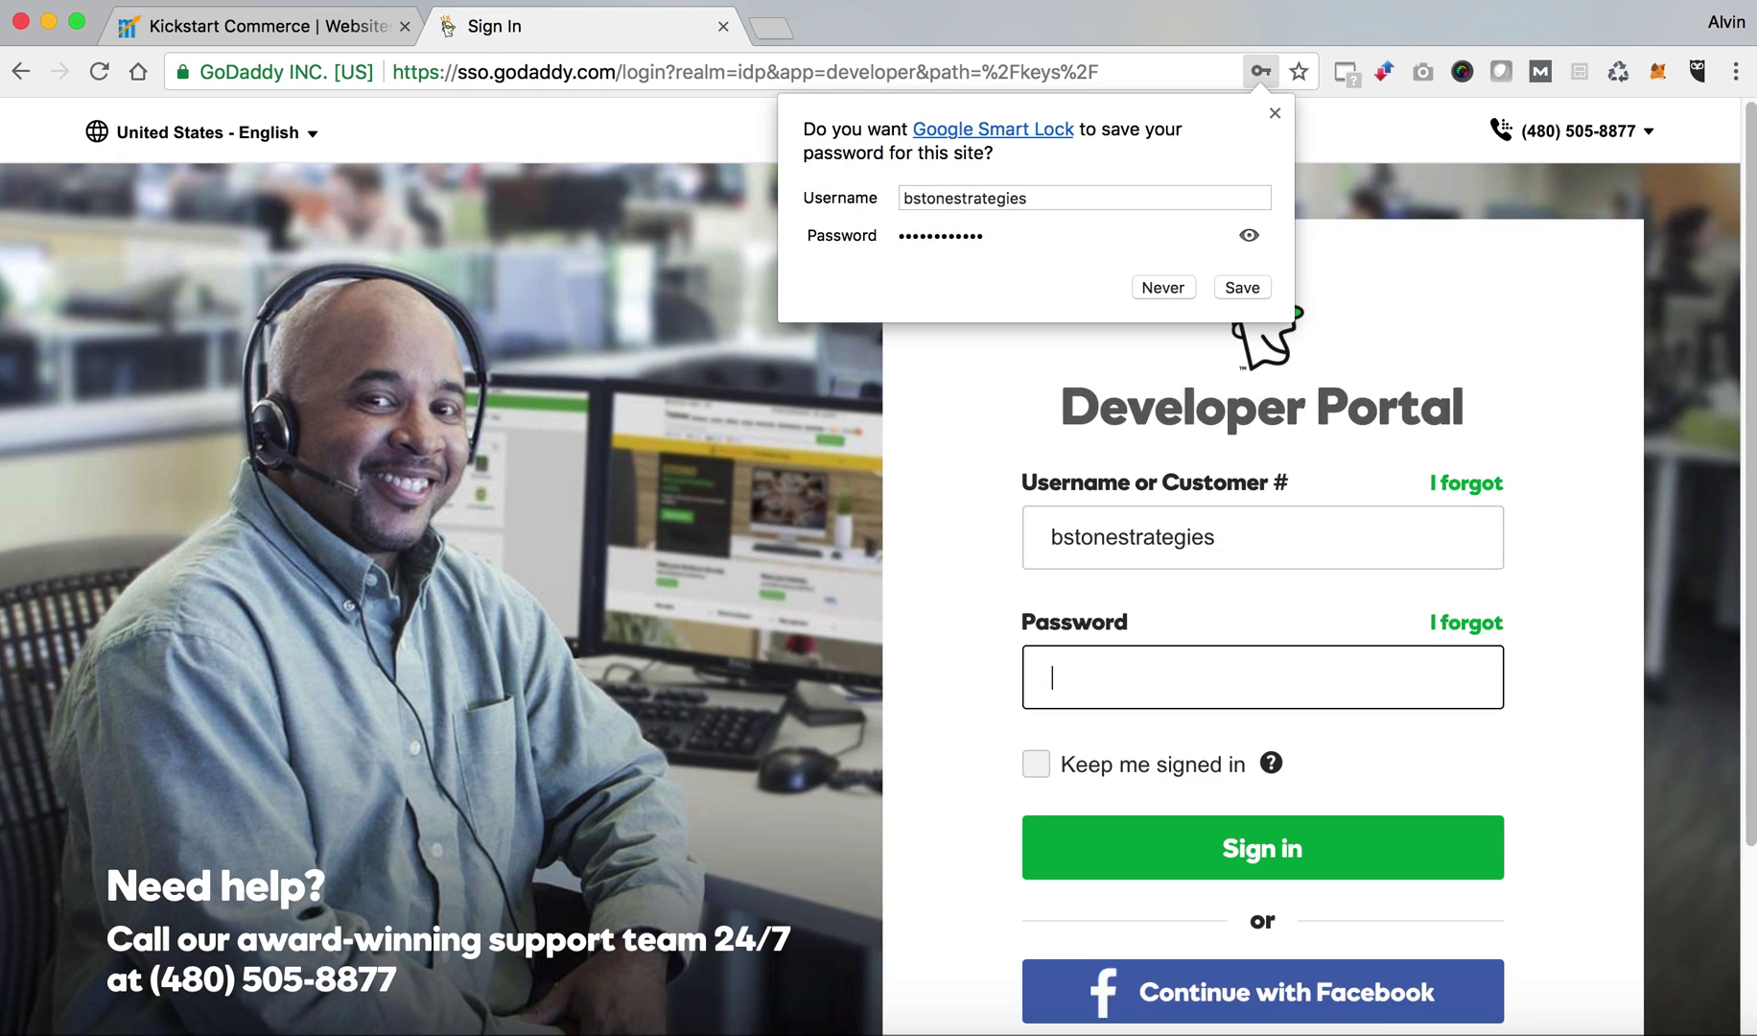
{"action": "left_click", "coordinate": [1273, 114]}
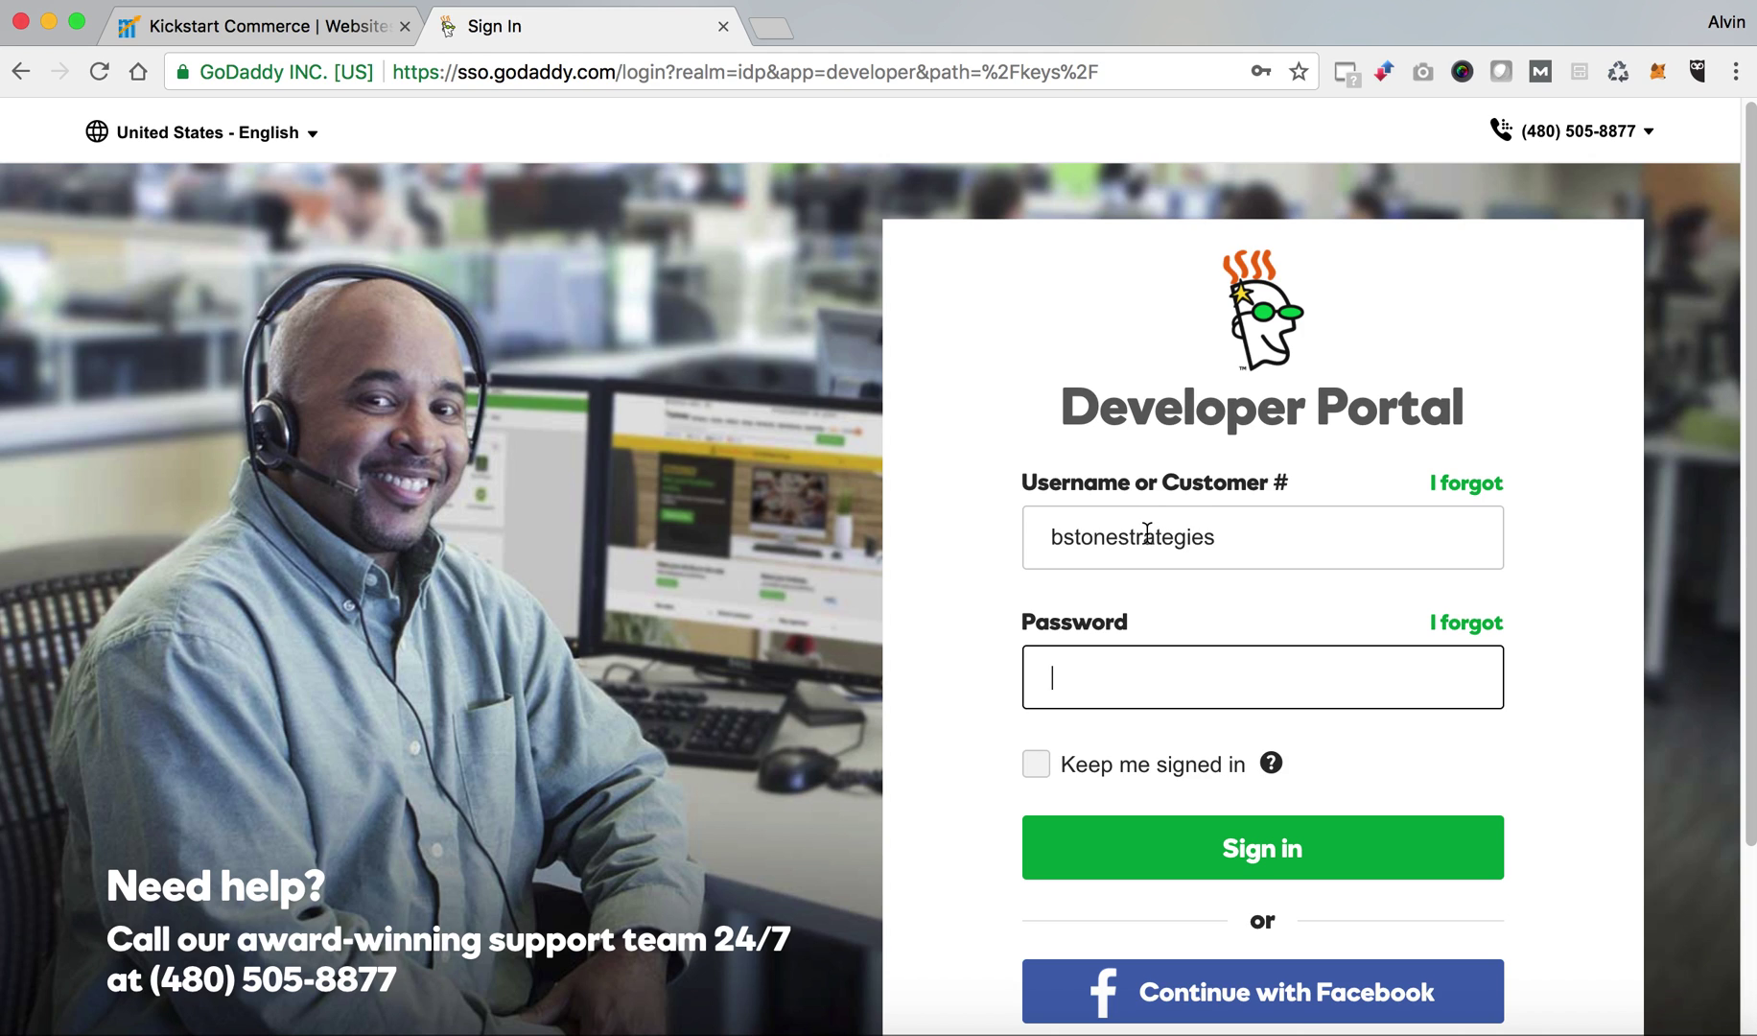
{"action": "left_click_drag", "start_coordinate": [1051, 535], "coordinate": [1233, 535]}
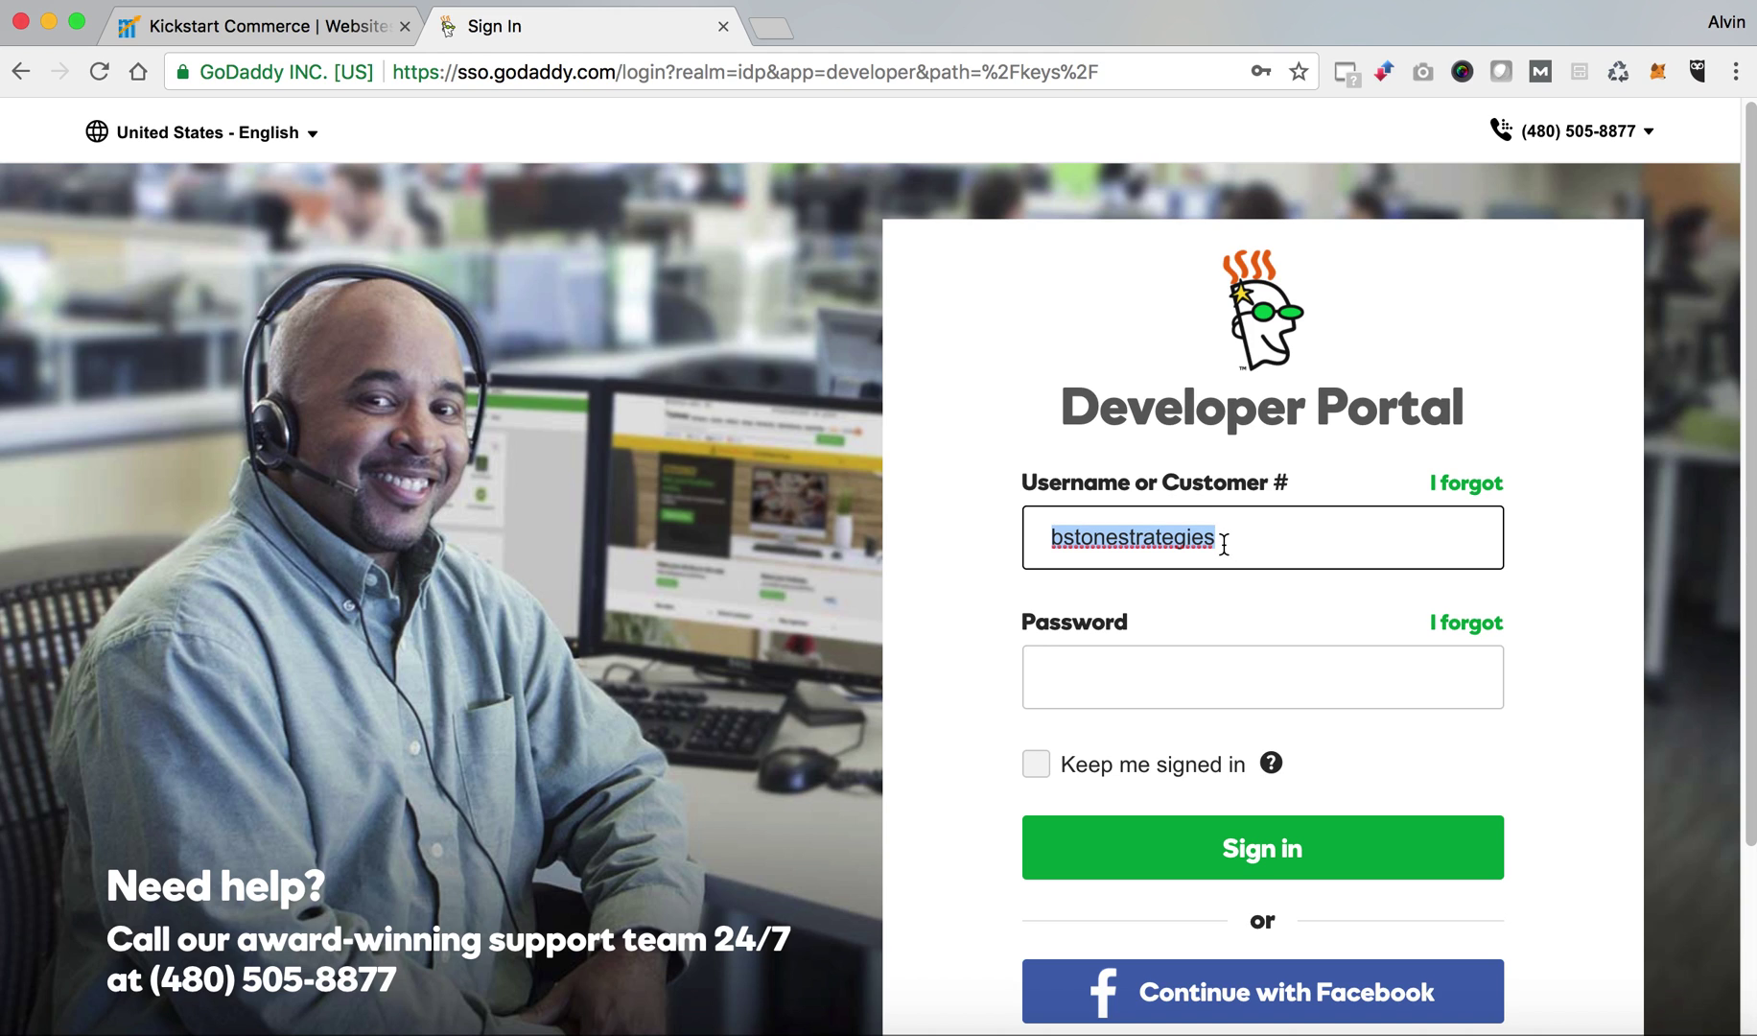
{"action": "left_click", "coordinate": [1226, 537]}
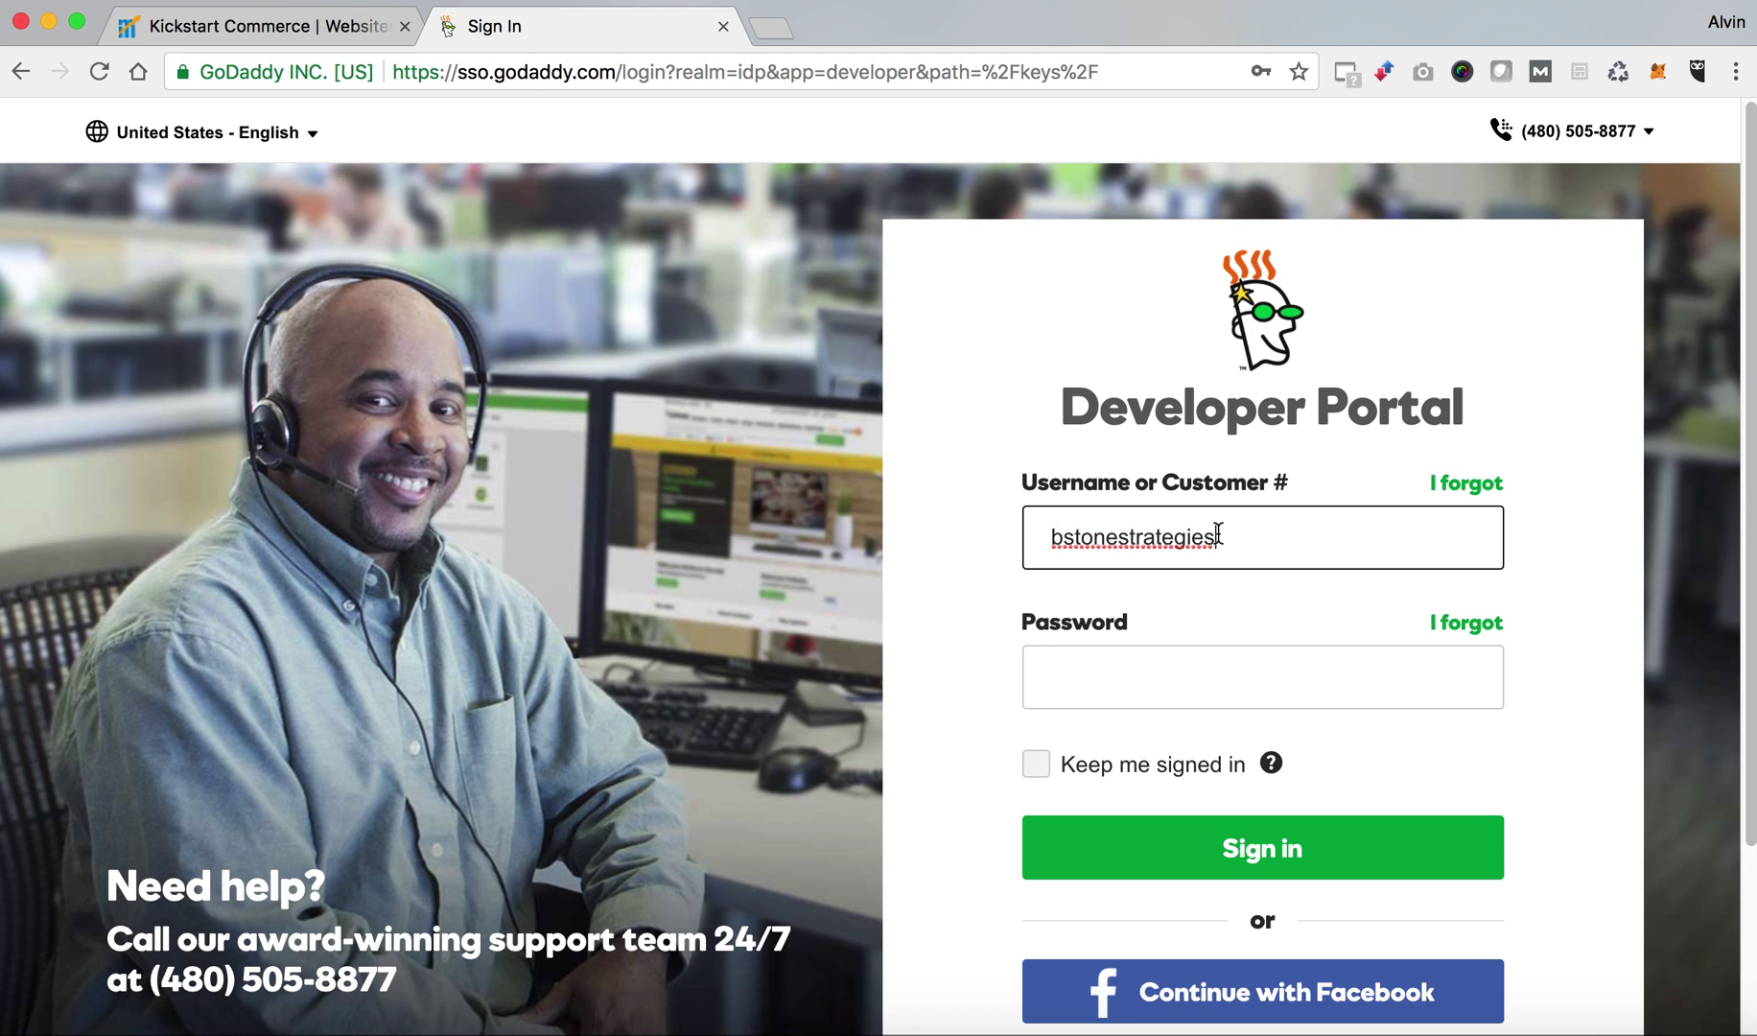
{"action": "right_click", "coordinate": [605, 41]}
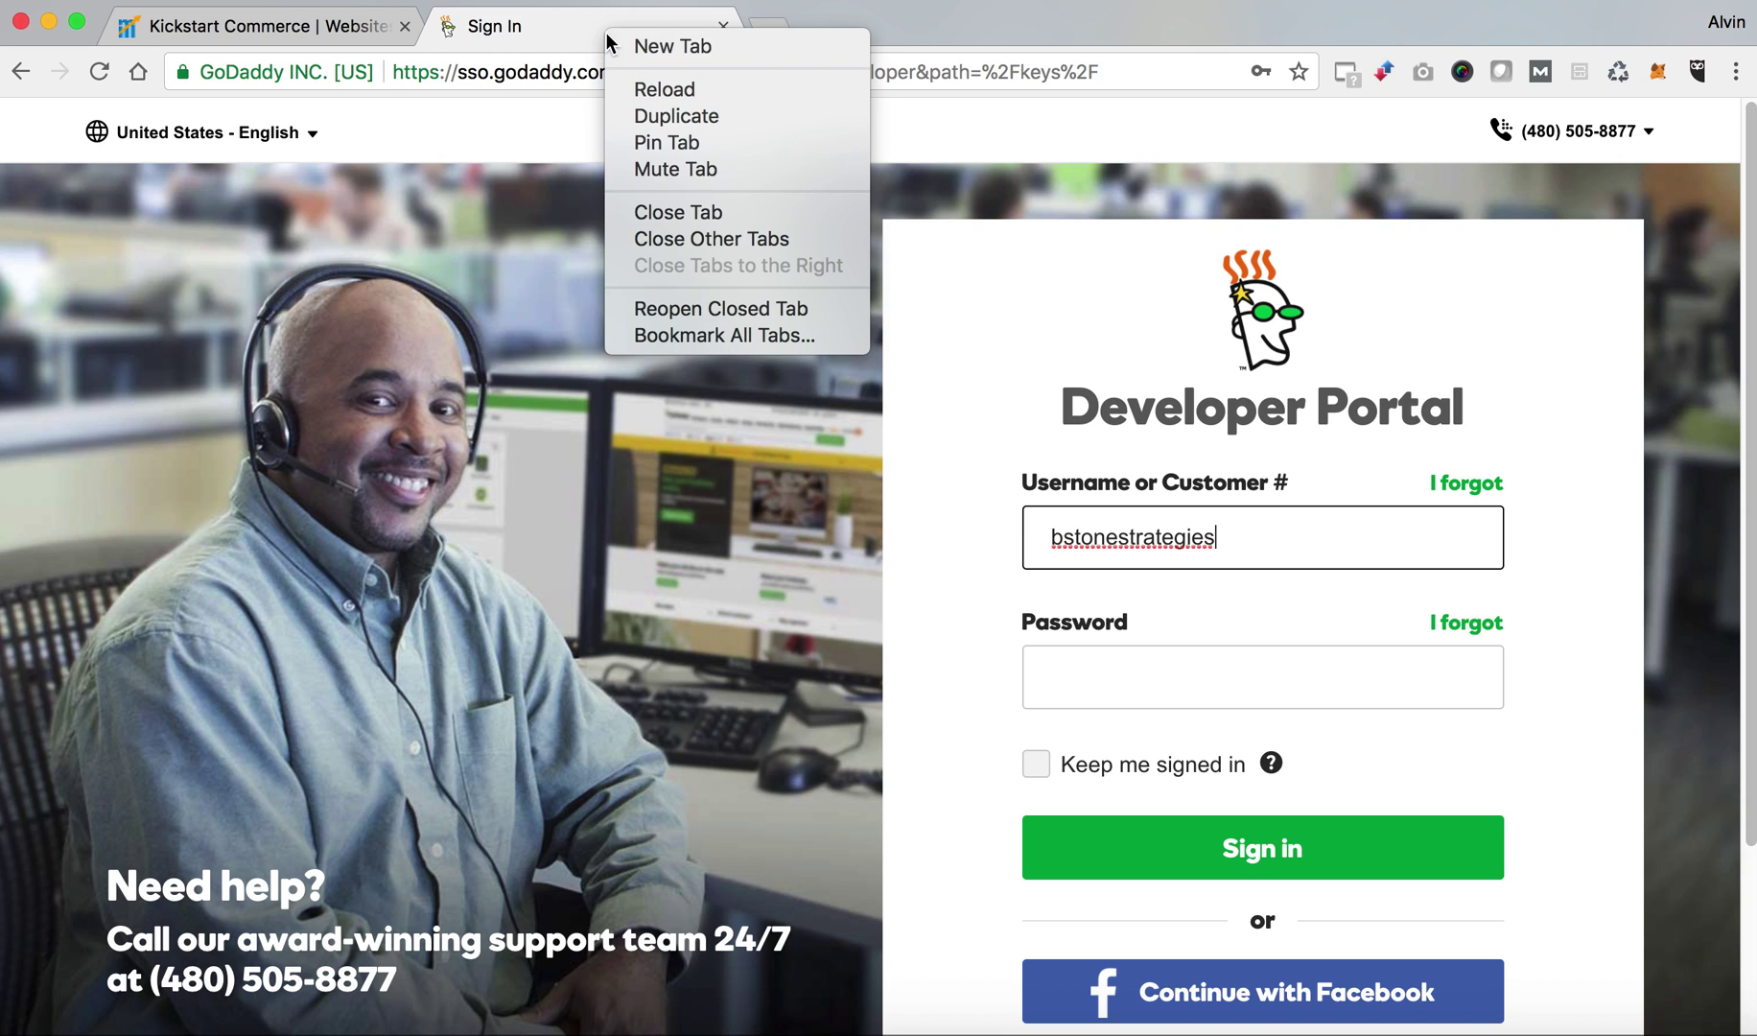
In a new incognito window, load developer.godaddy.com and open the Keys section's sign-in page.
{"action": "left_click", "coordinate": [181, 3]}
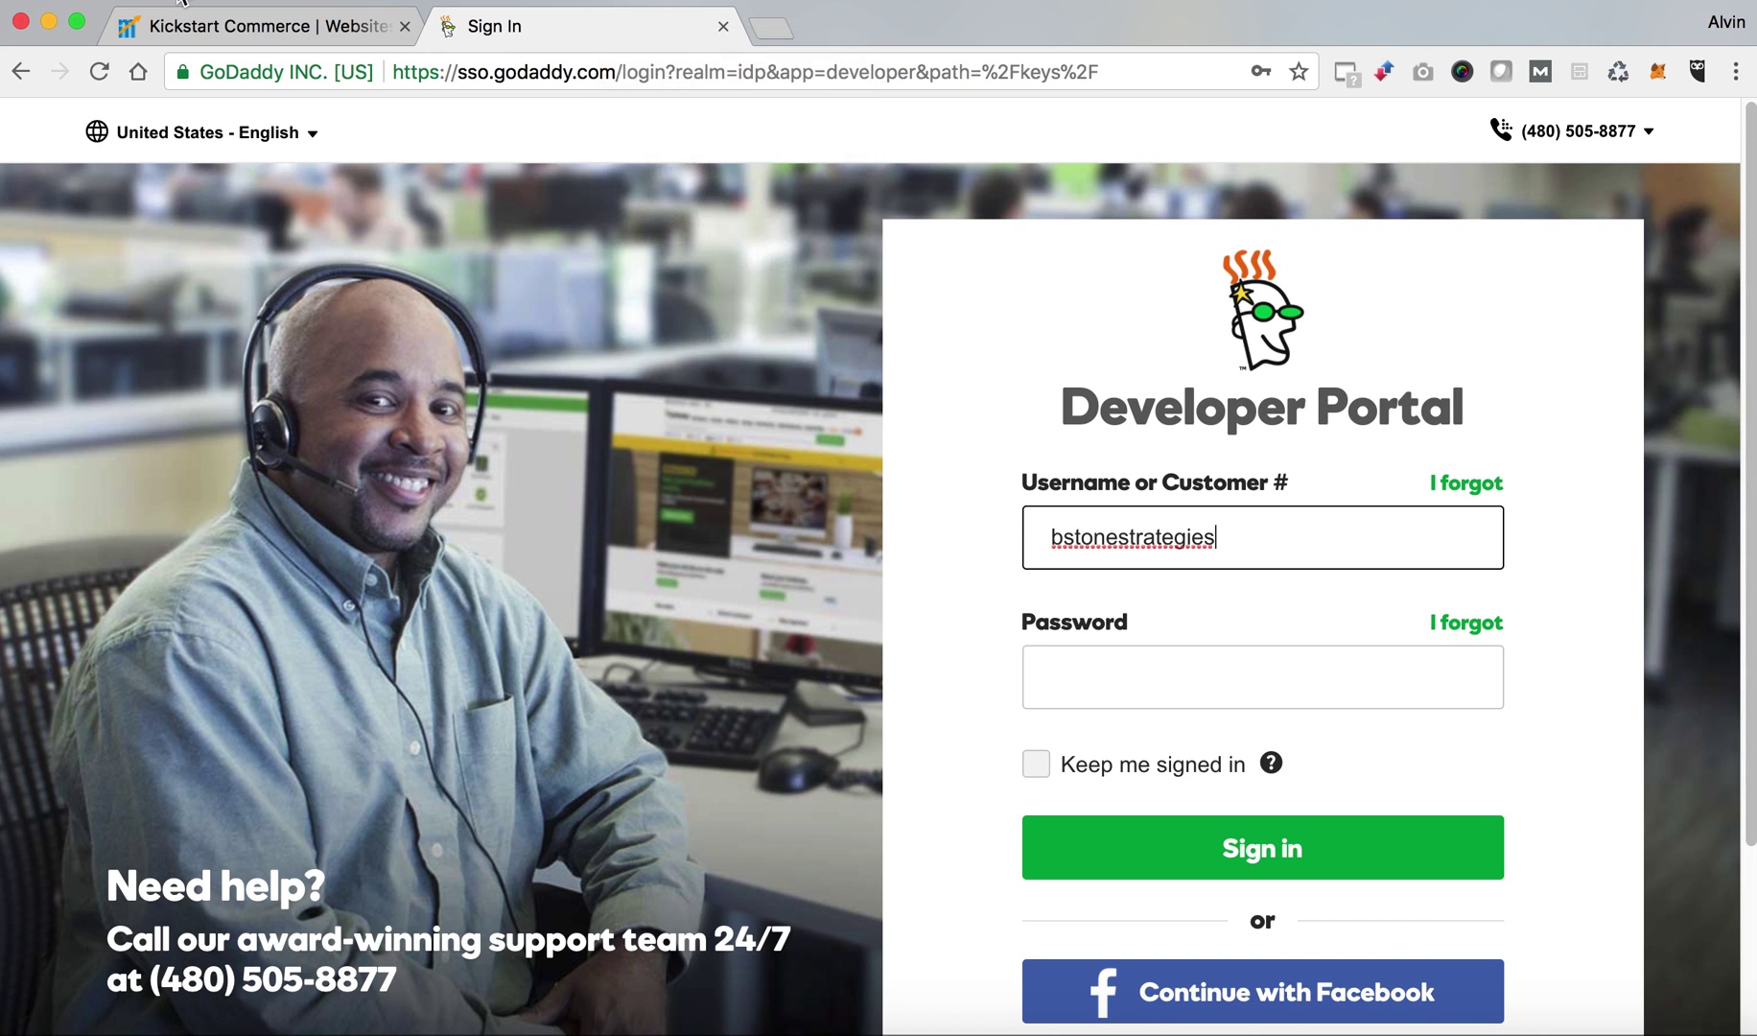
{"action": "left_click", "coordinate": [180, 3]}
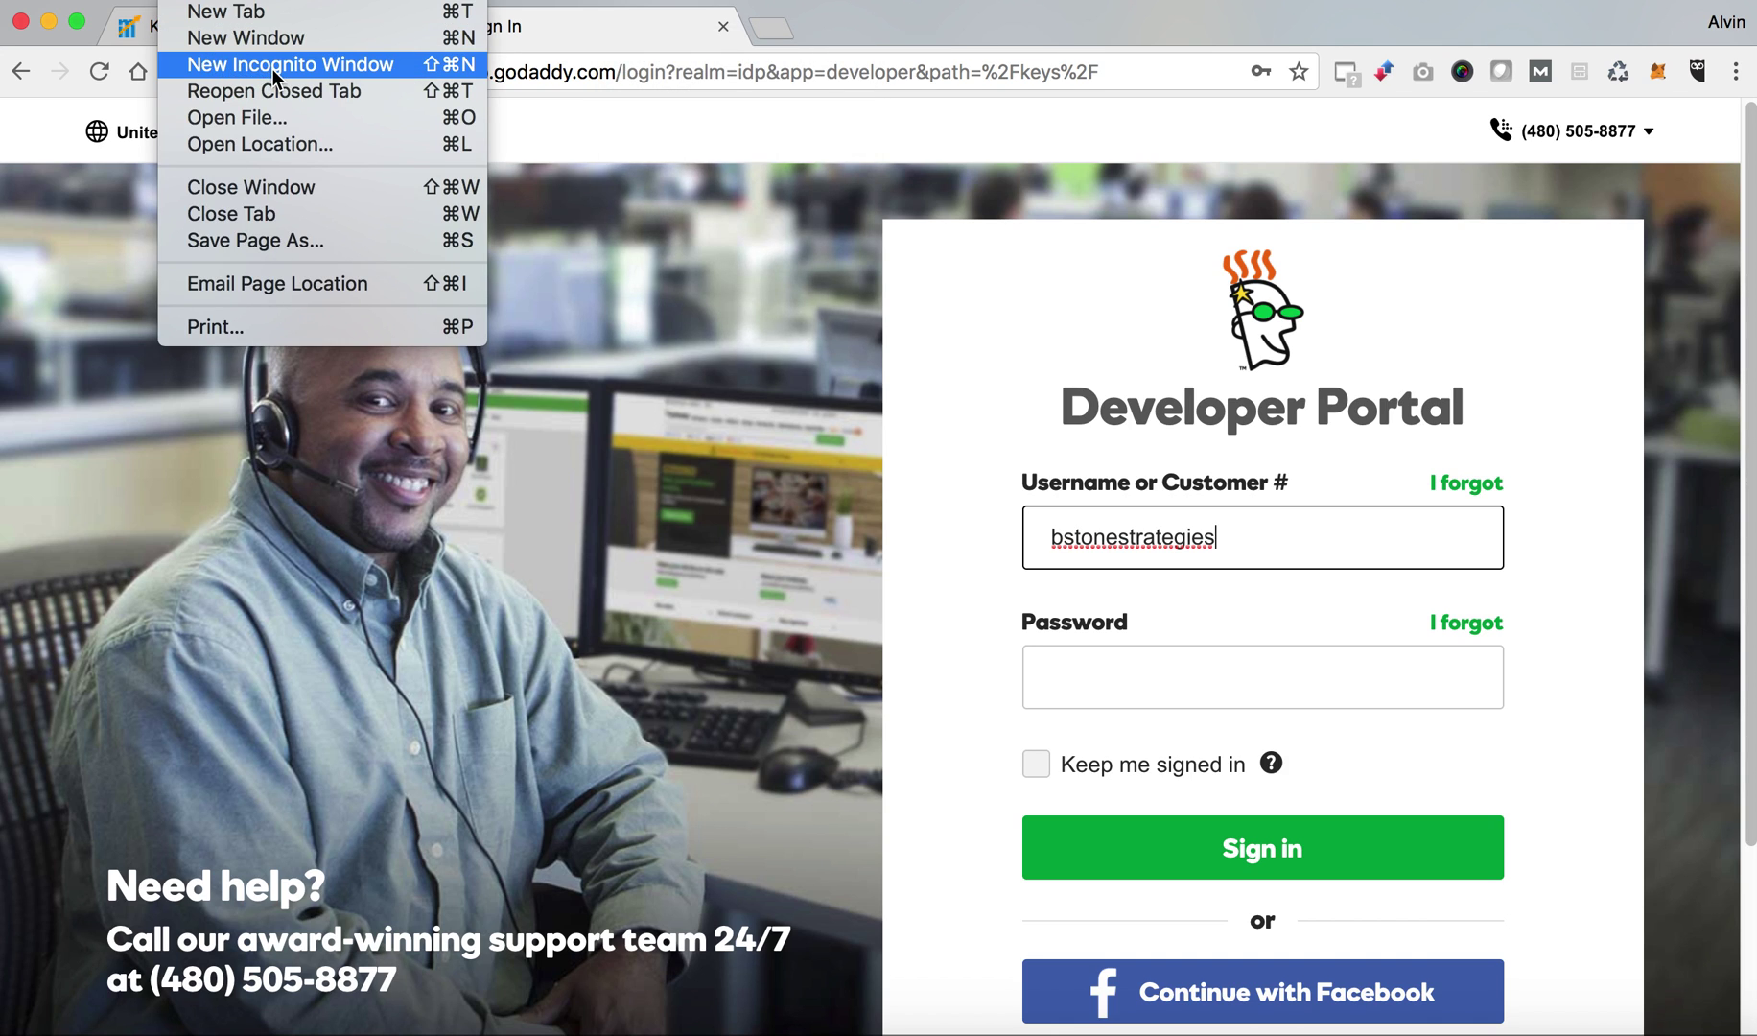
{"action": "key", "text": "Escape"}
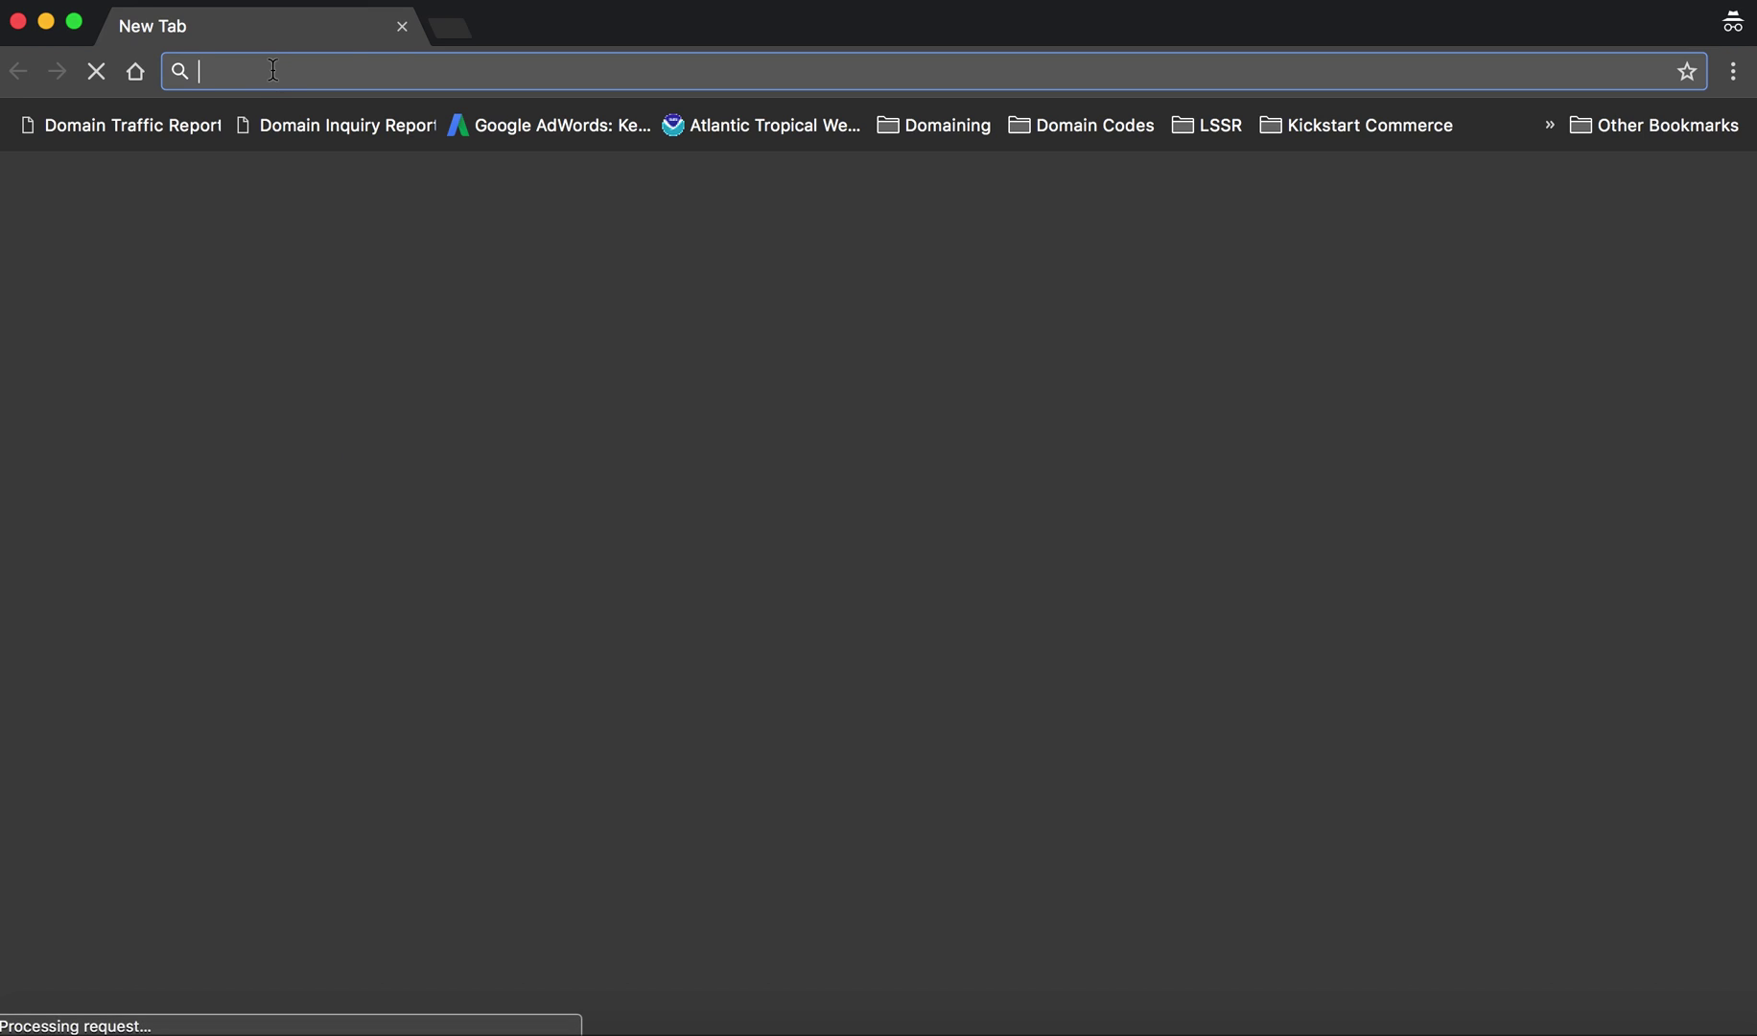
{"action": "type", "text": "deve"}
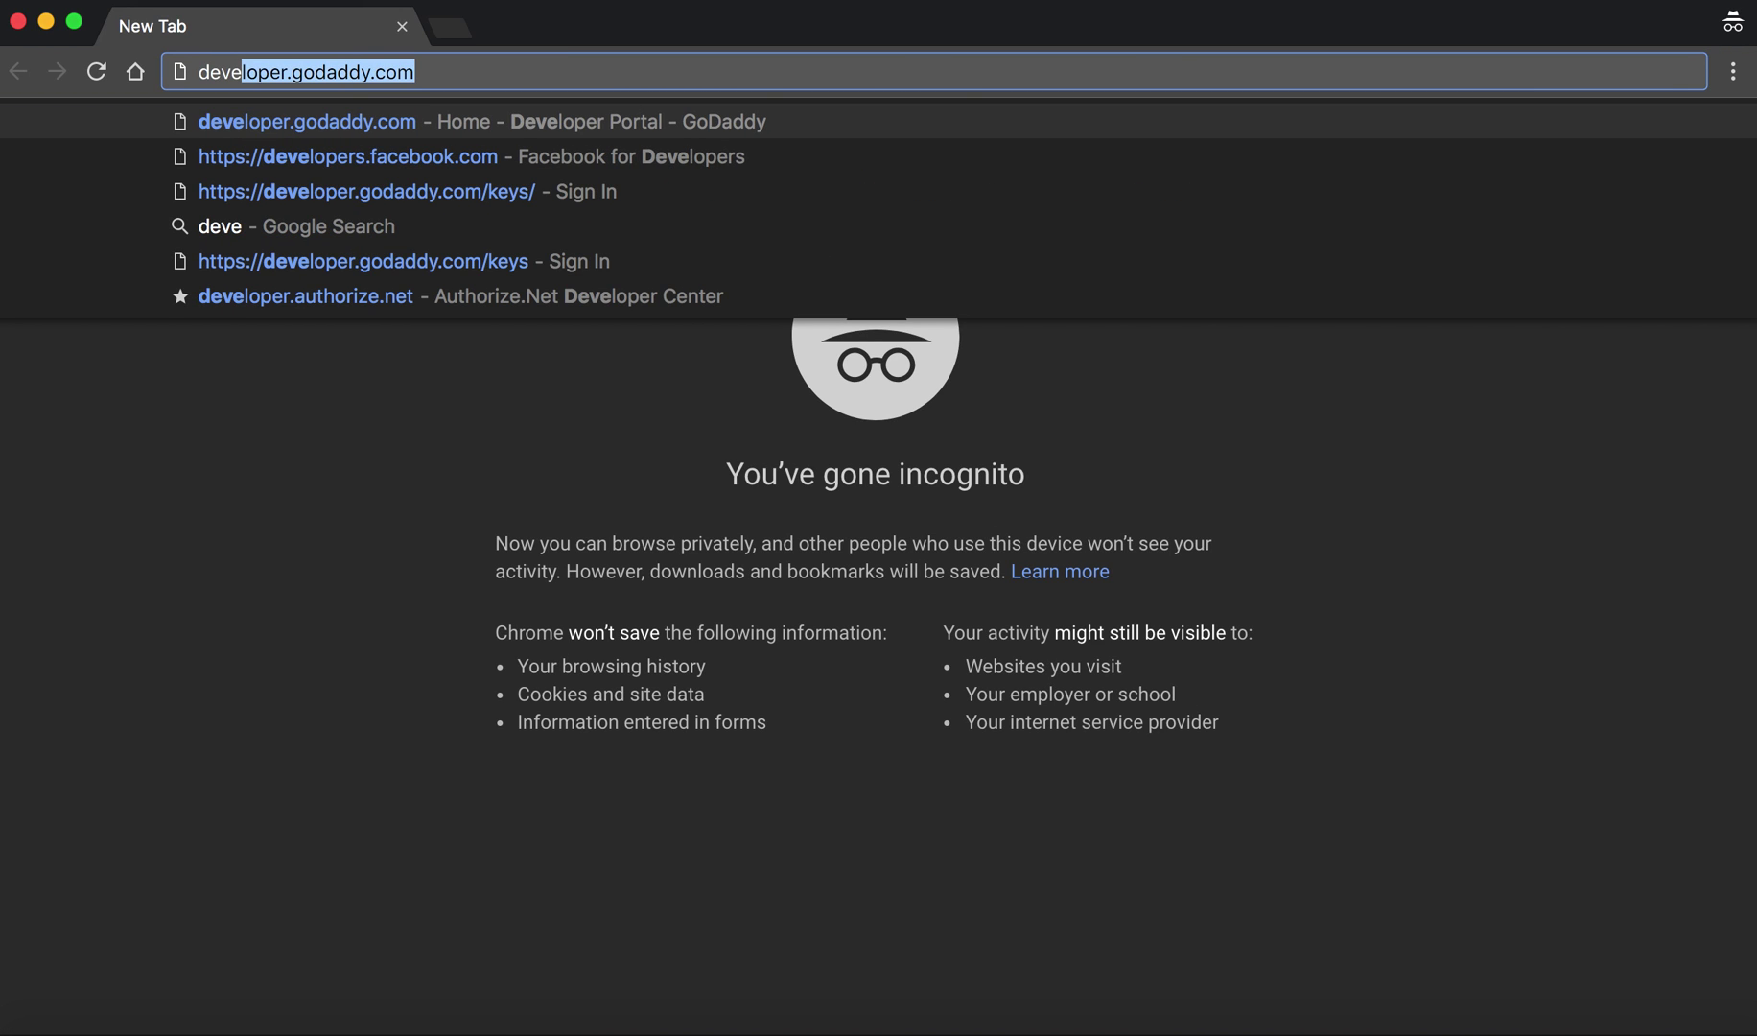
{"action": "key", "text": "Right"}
{"action": "key", "text": "Return"}
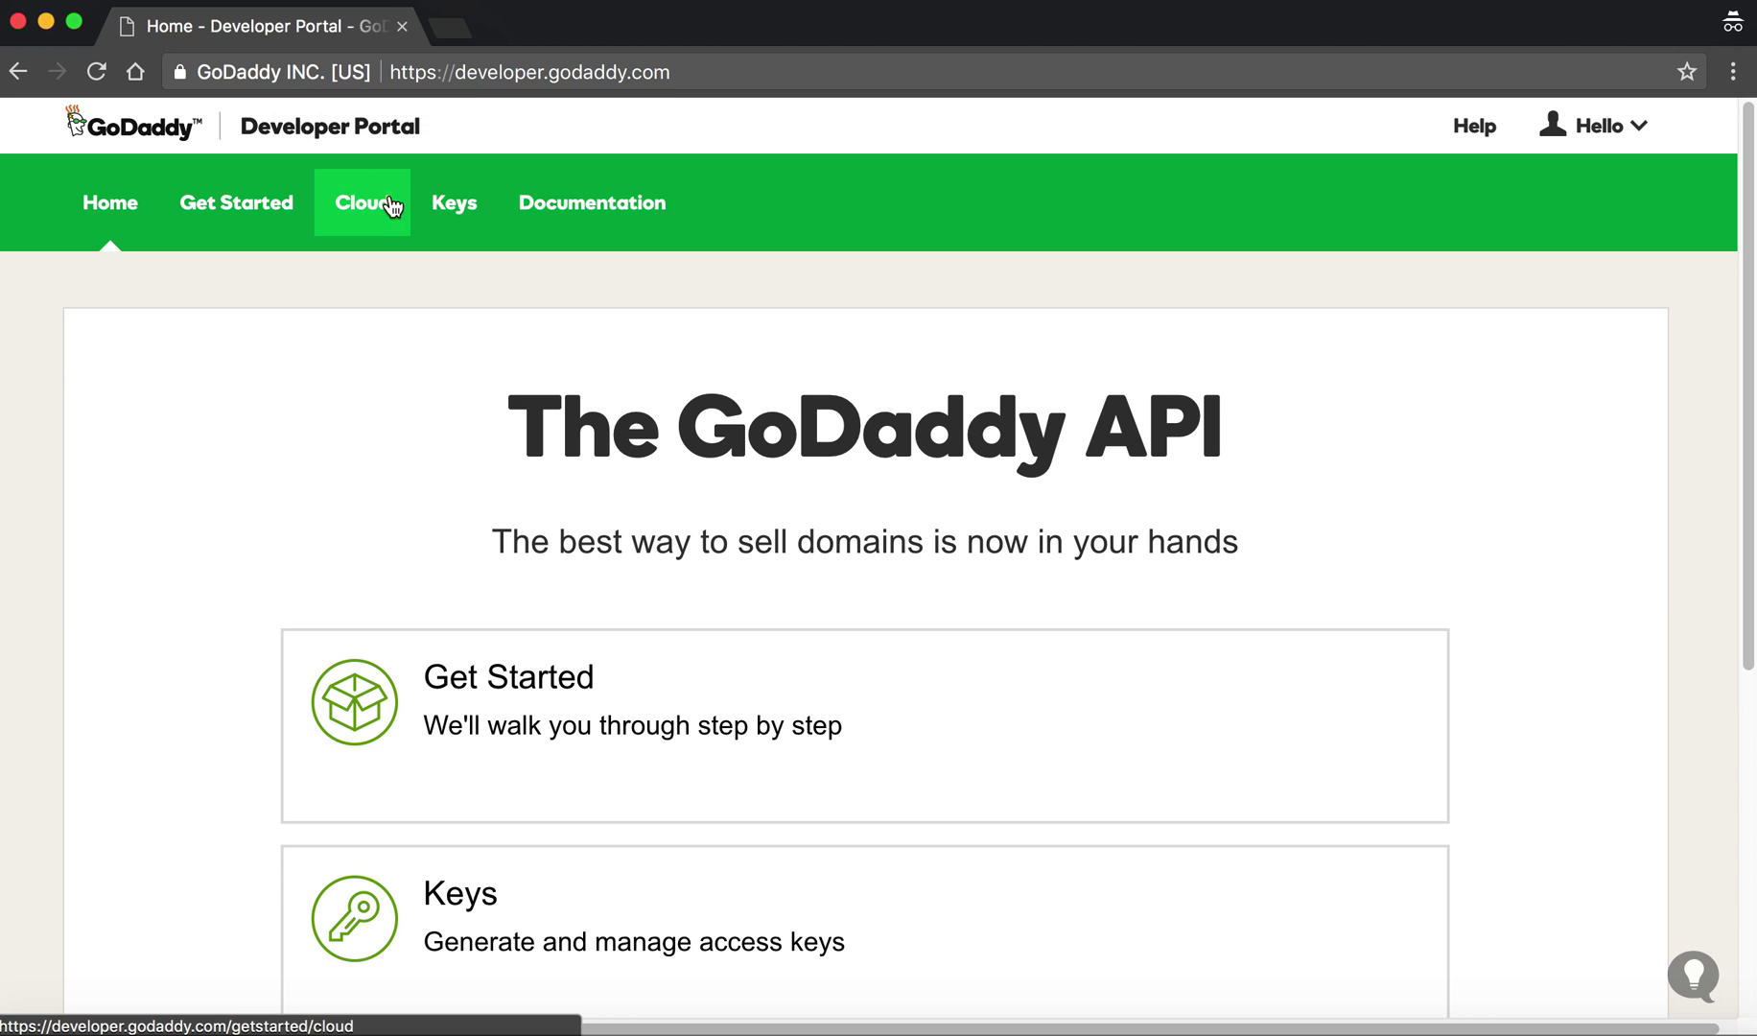
{"action": "left_click", "coordinate": [467, 219]}
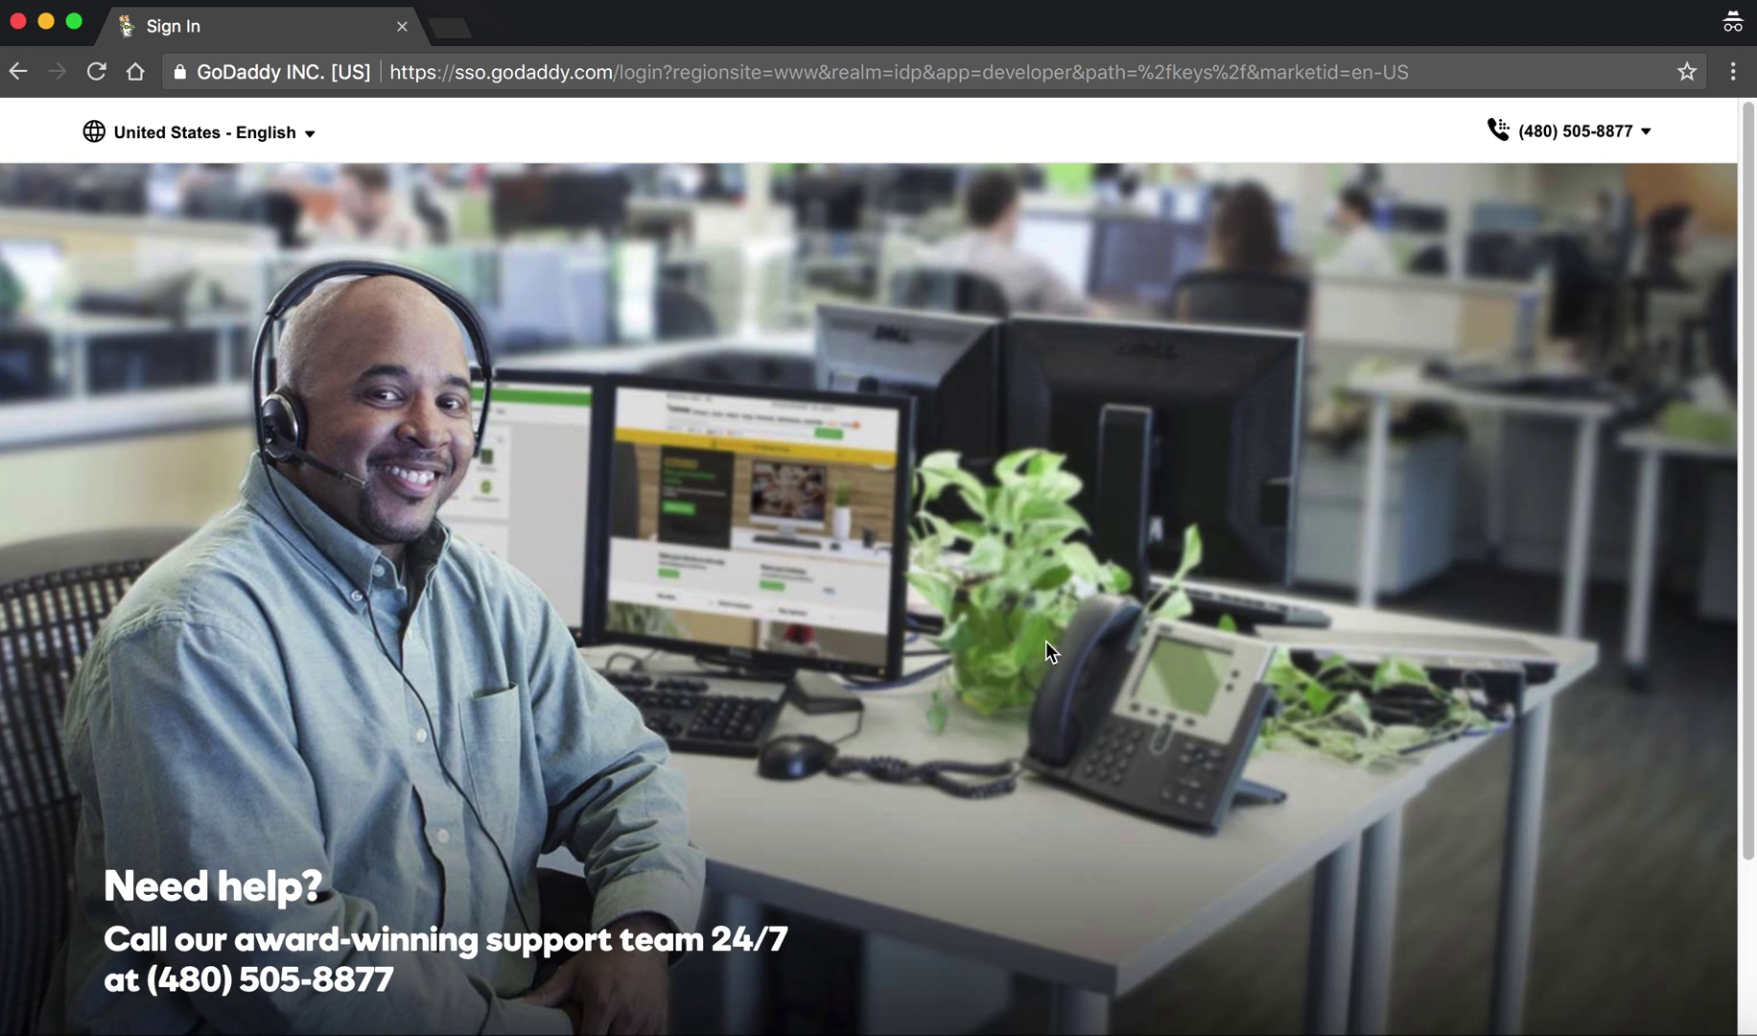
Enter the account username and password and submit the sign-in form.
{"action": "type", "text": "bs"}
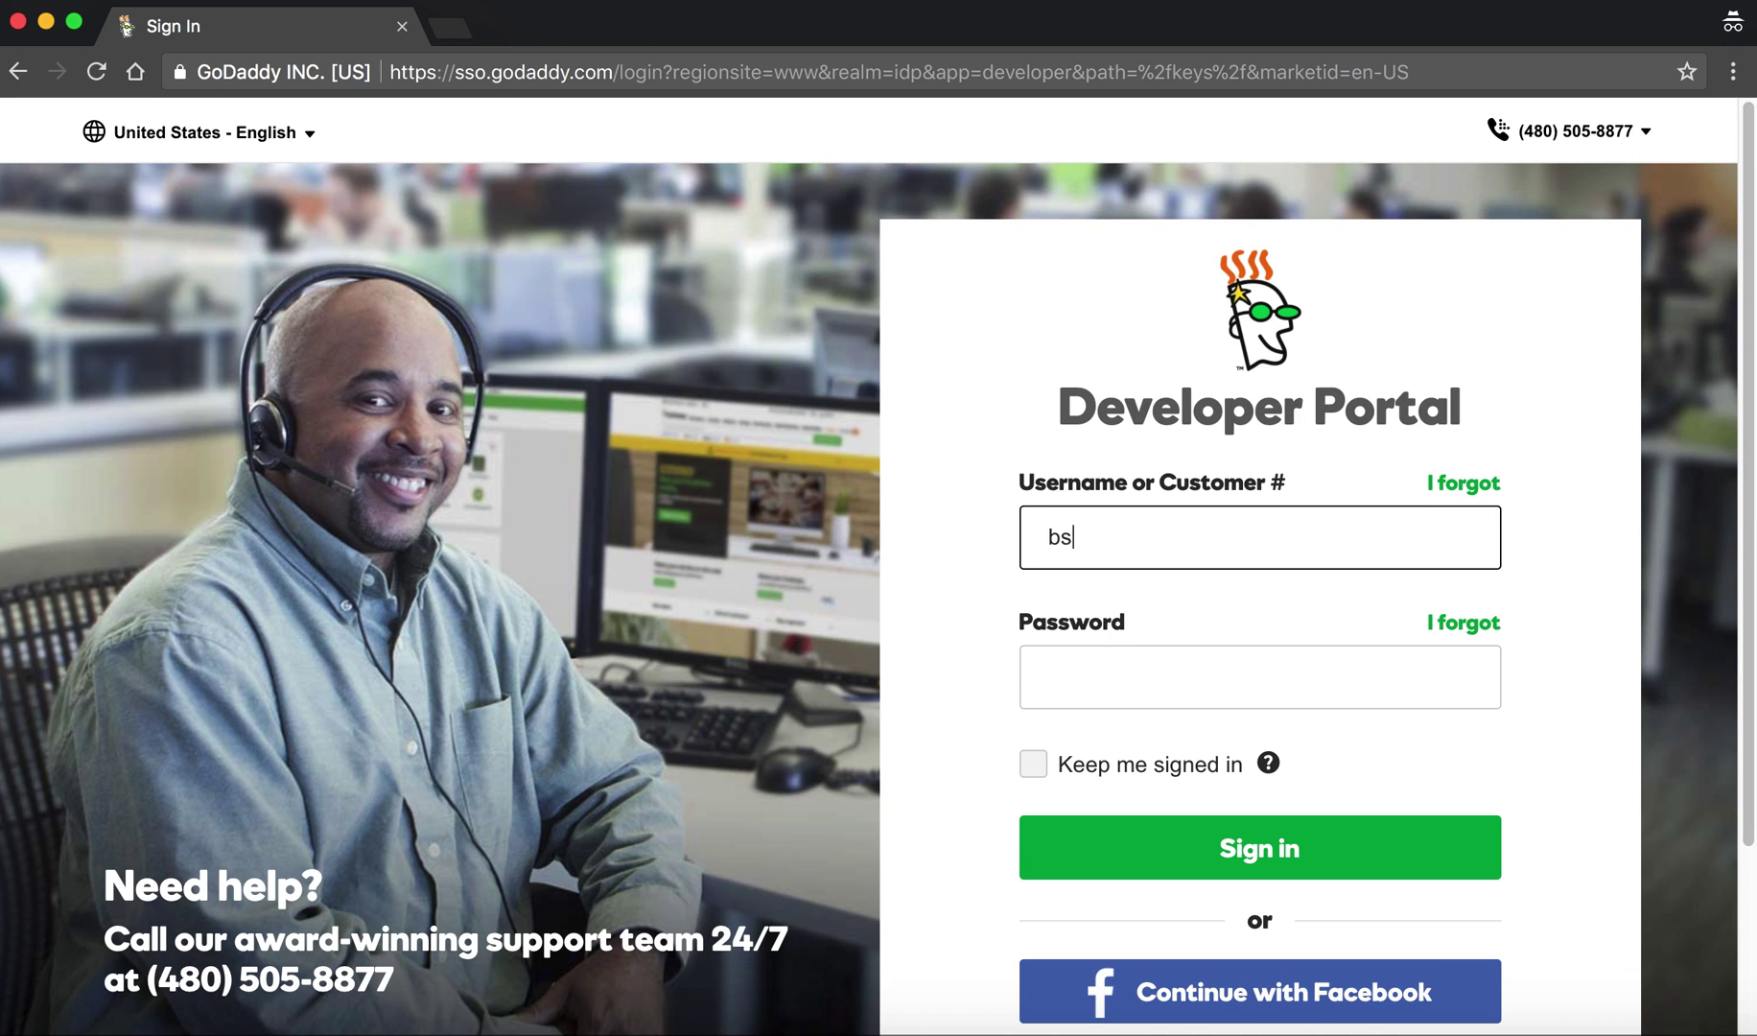
{"action": "type", "text": "tonestrategies"}
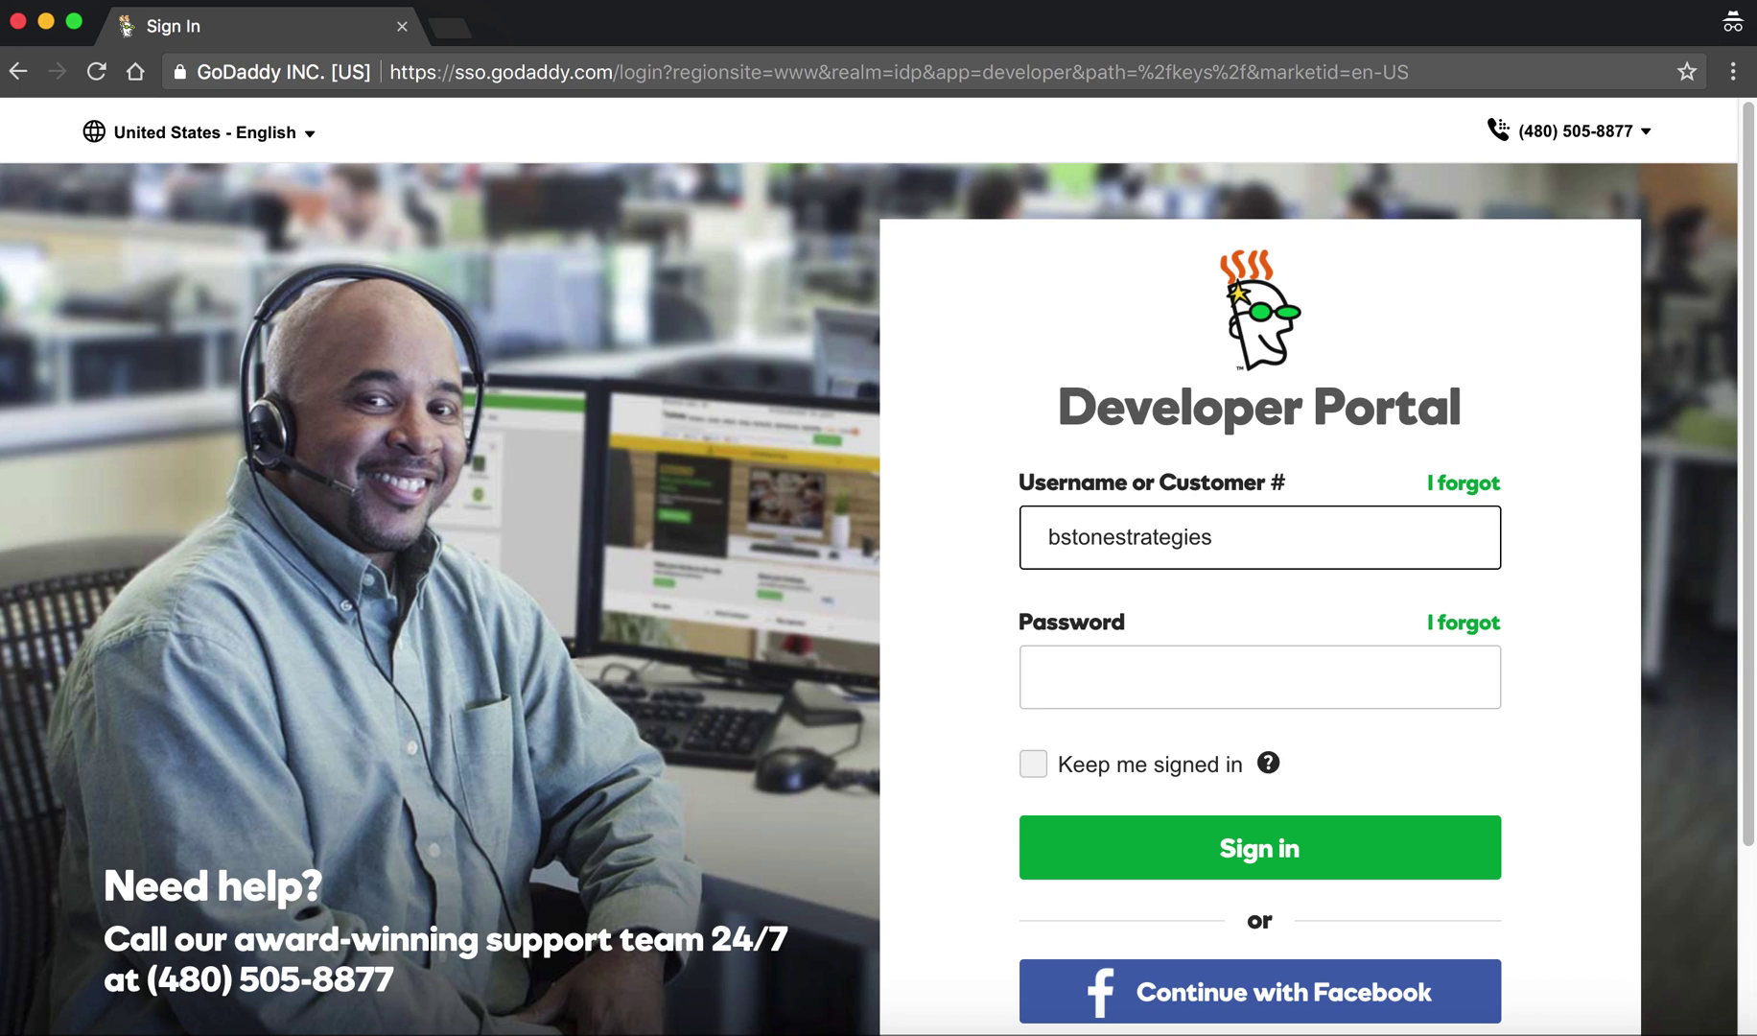
{"action": "left_click", "coordinate": [1259, 677]}
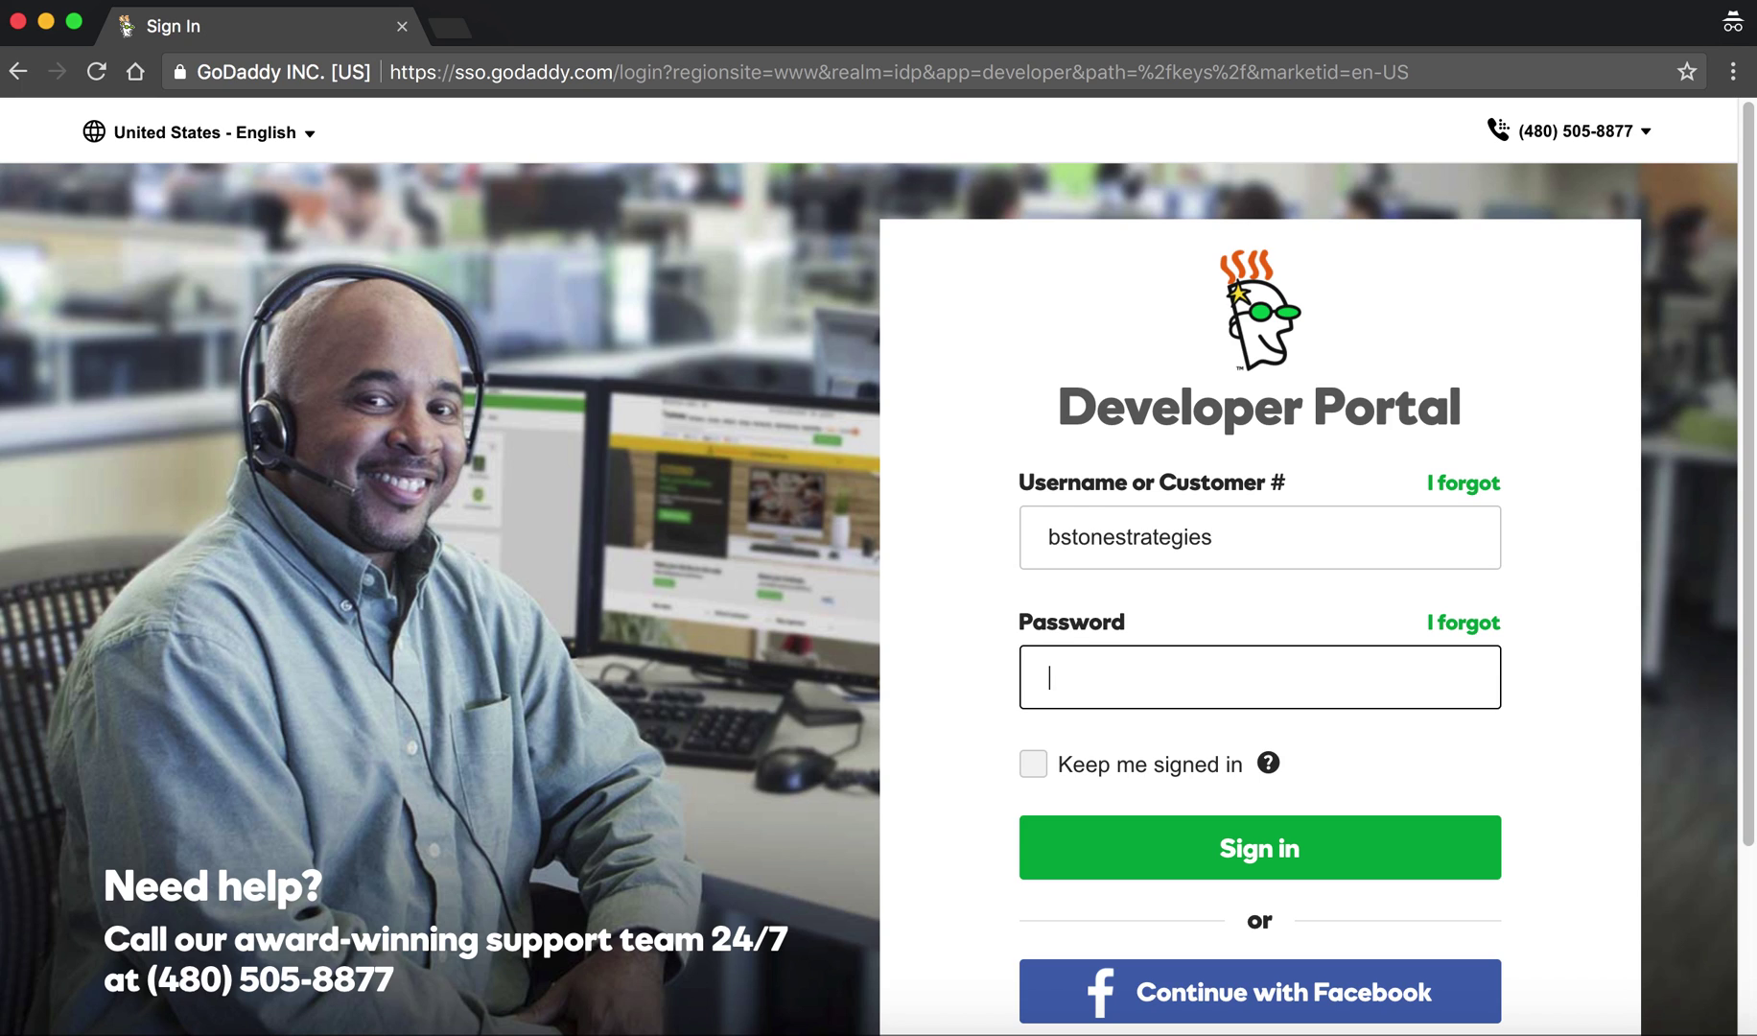
{"action": "type", "text": "••••••••••••"}
{"action": "key", "text": "Return"}
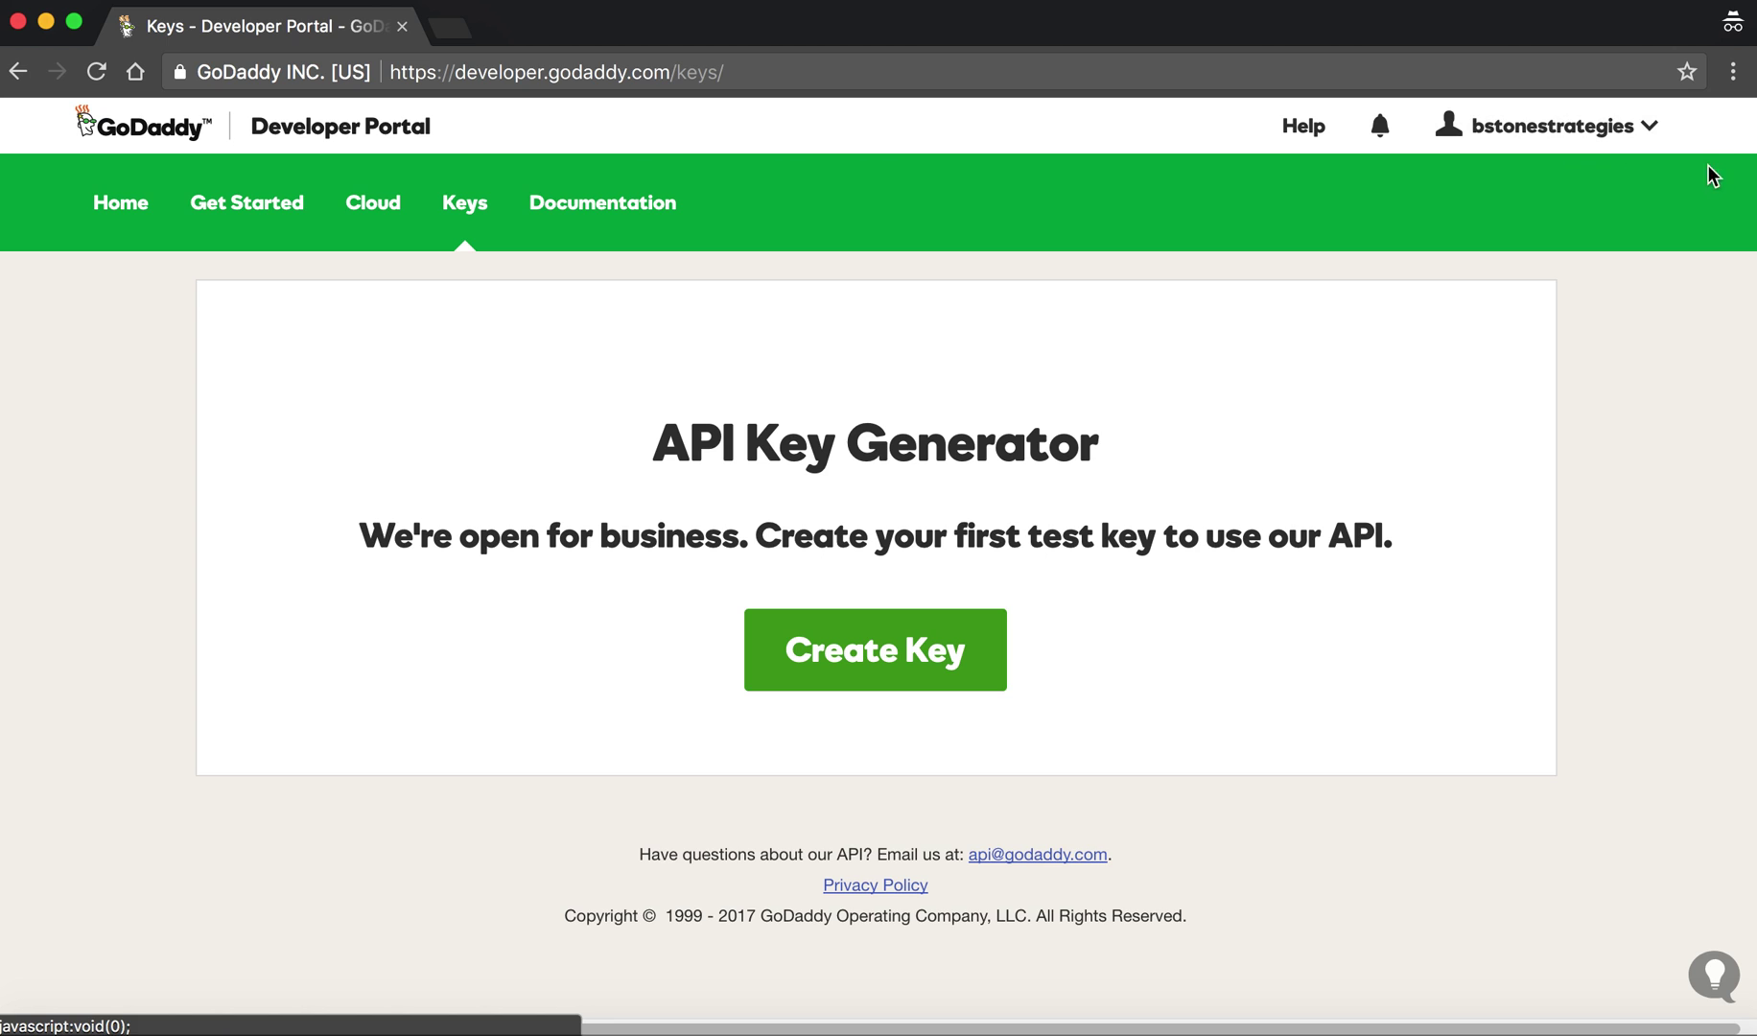
Choose Log Out from the account name dropdown at top right.
{"action": "left_click", "coordinate": [1659, 134]}
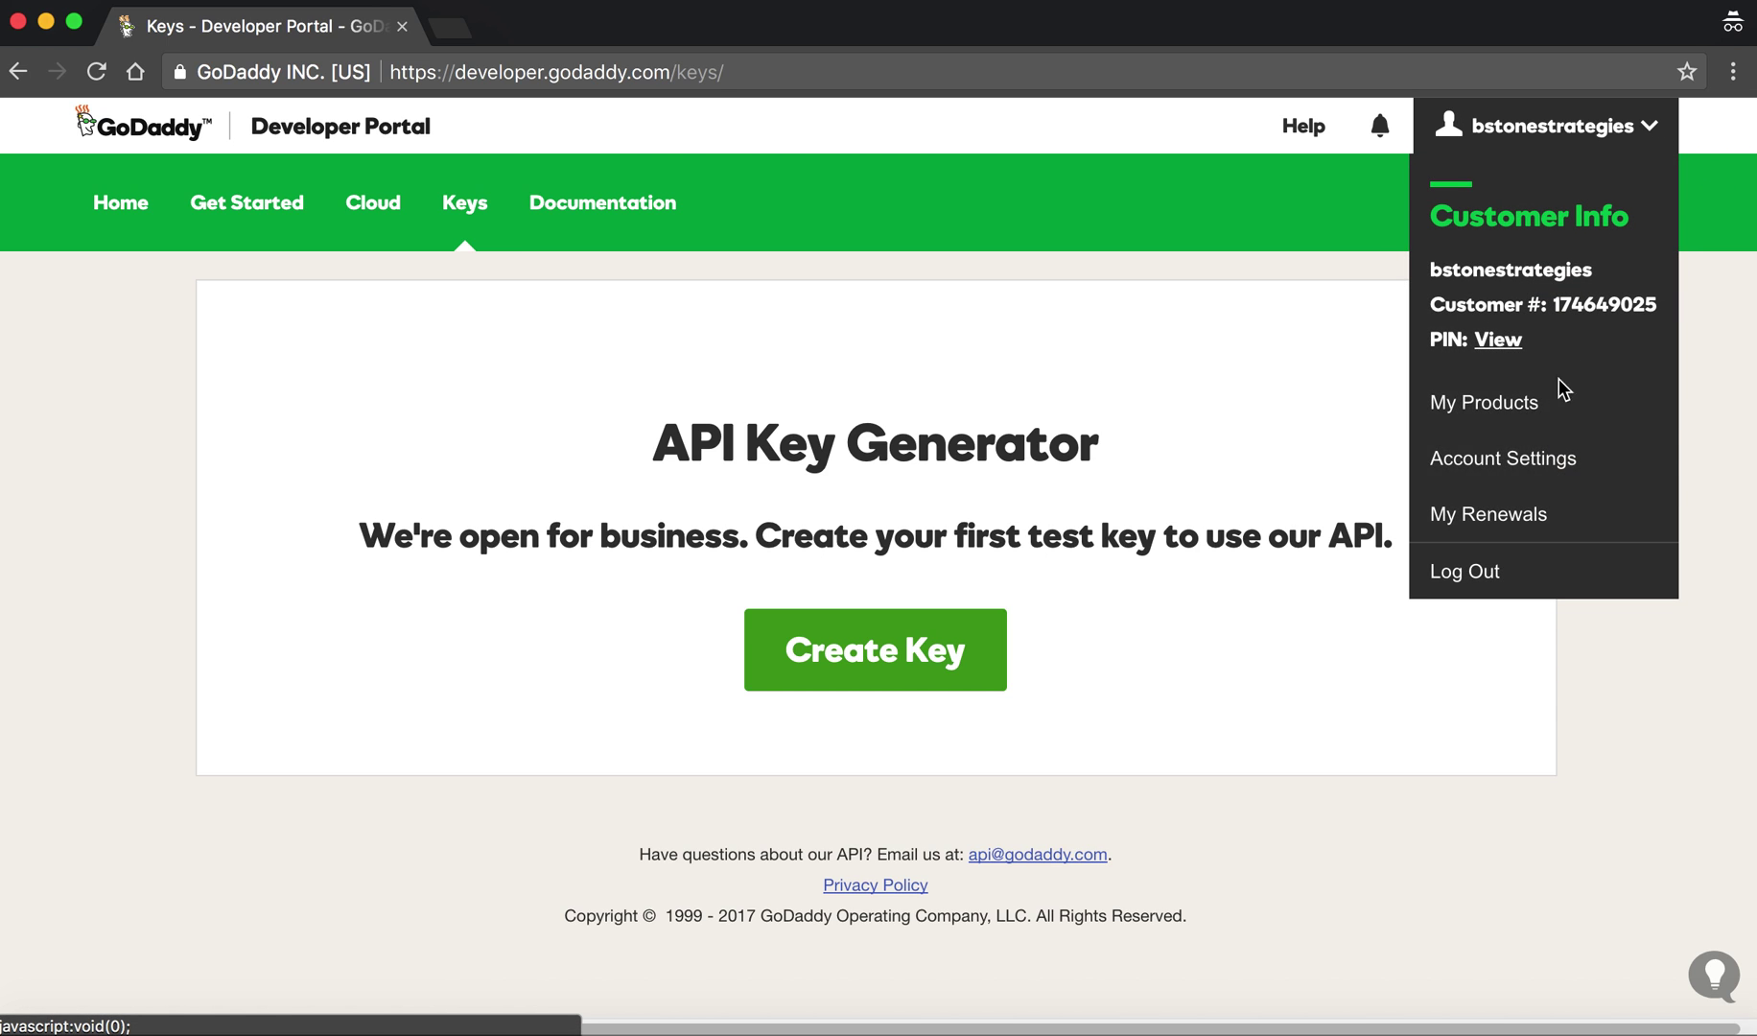
{"action": "left_click", "coordinate": [1471, 578]}
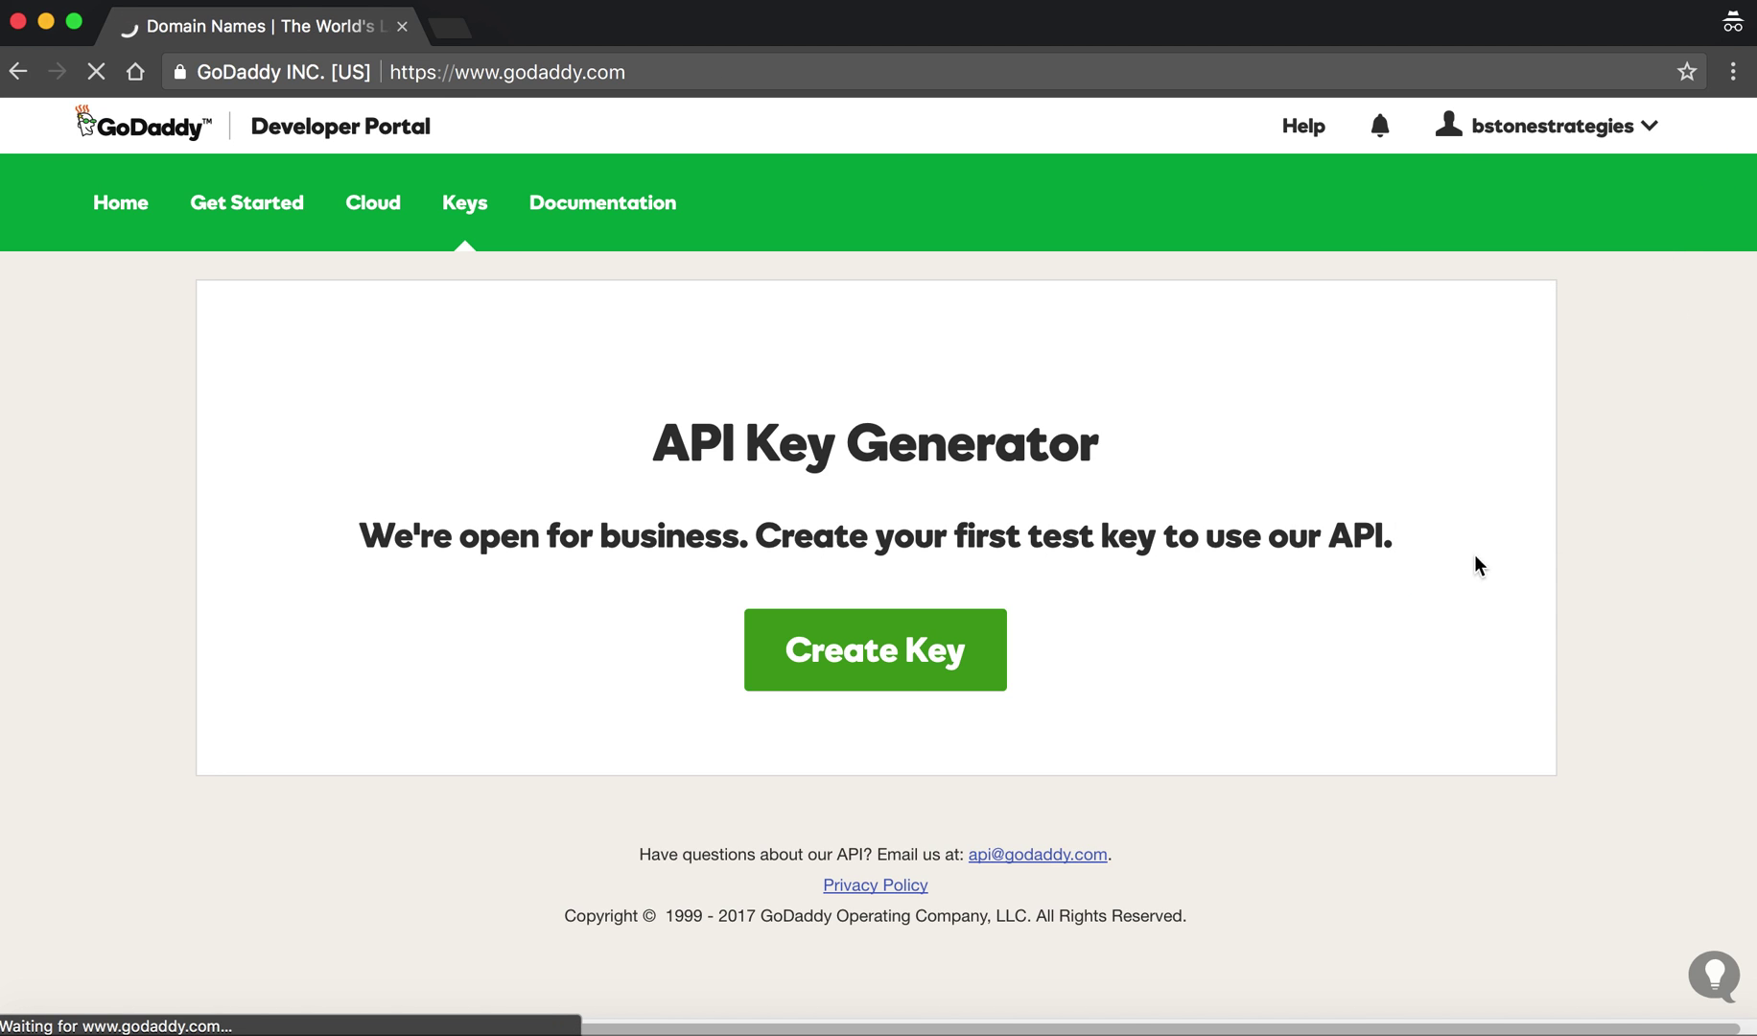